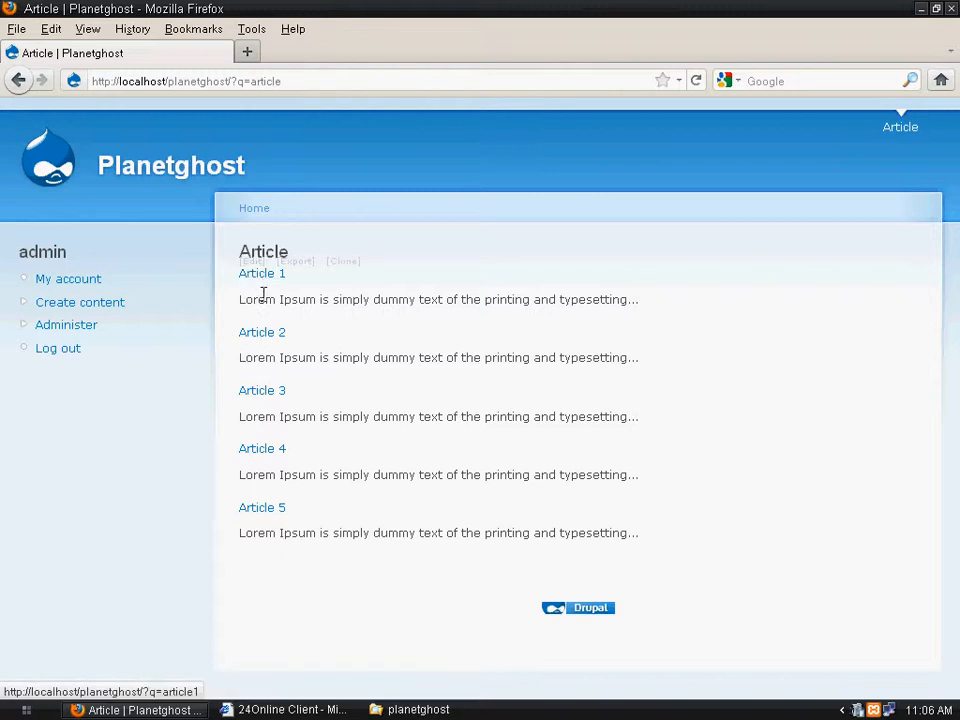
Step: Review the entries in the Article listing, open Article 4 to view it, and return to the listing
{"action": "left_click_drag", "start_coordinate": [229, 280], "coordinate": [619, 292]}
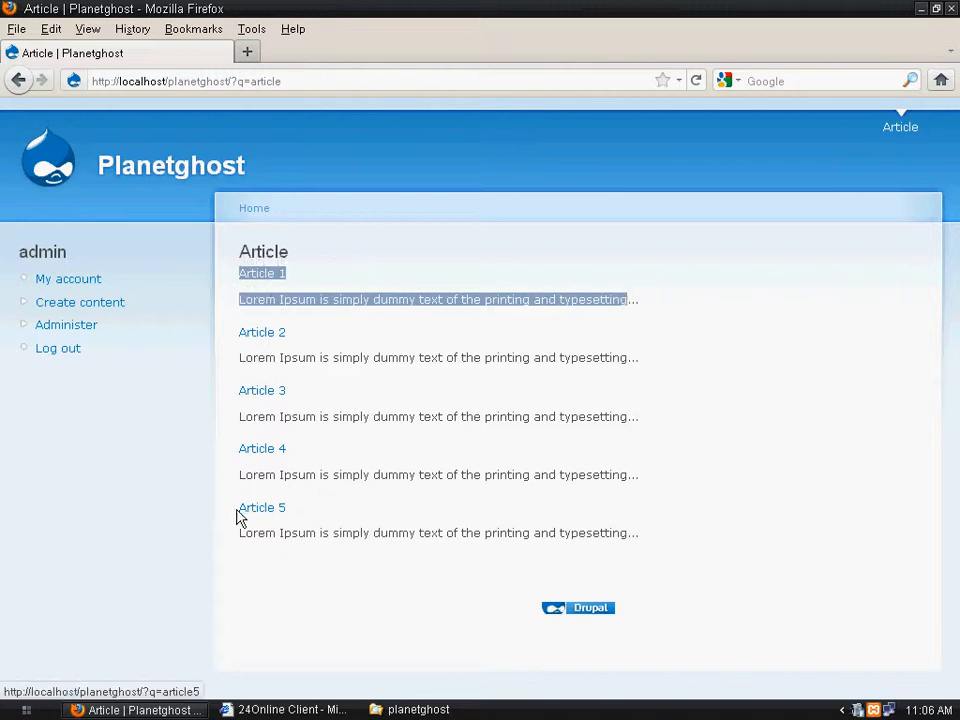
{"action": "left_click_drag", "start_coordinate": [234, 514], "coordinate": [585, 548]}
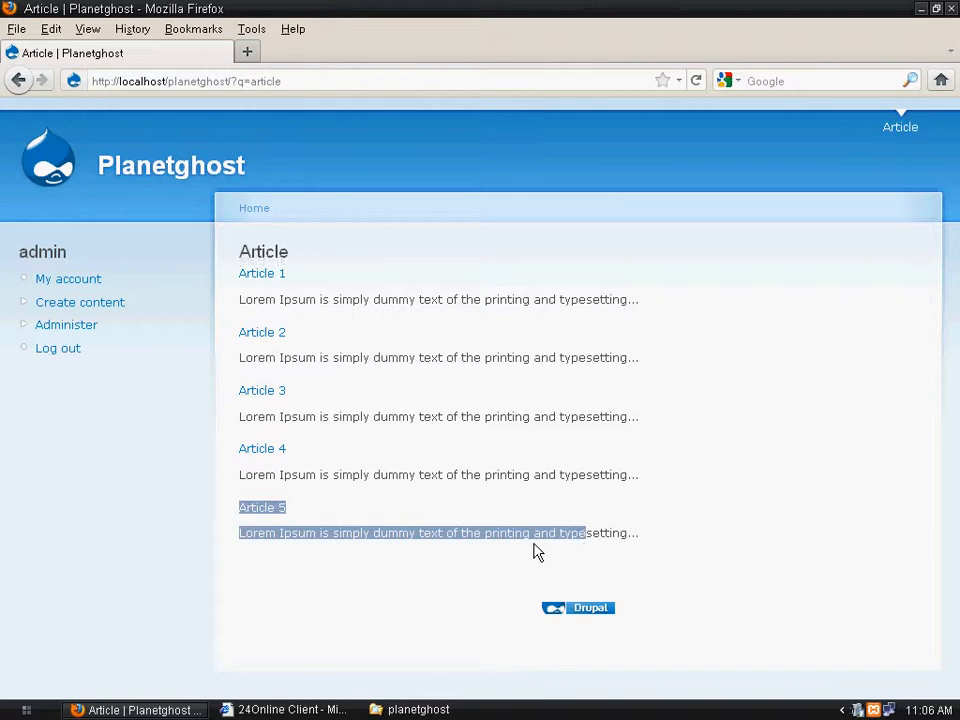
{"action": "left_click", "coordinate": [268, 455]}
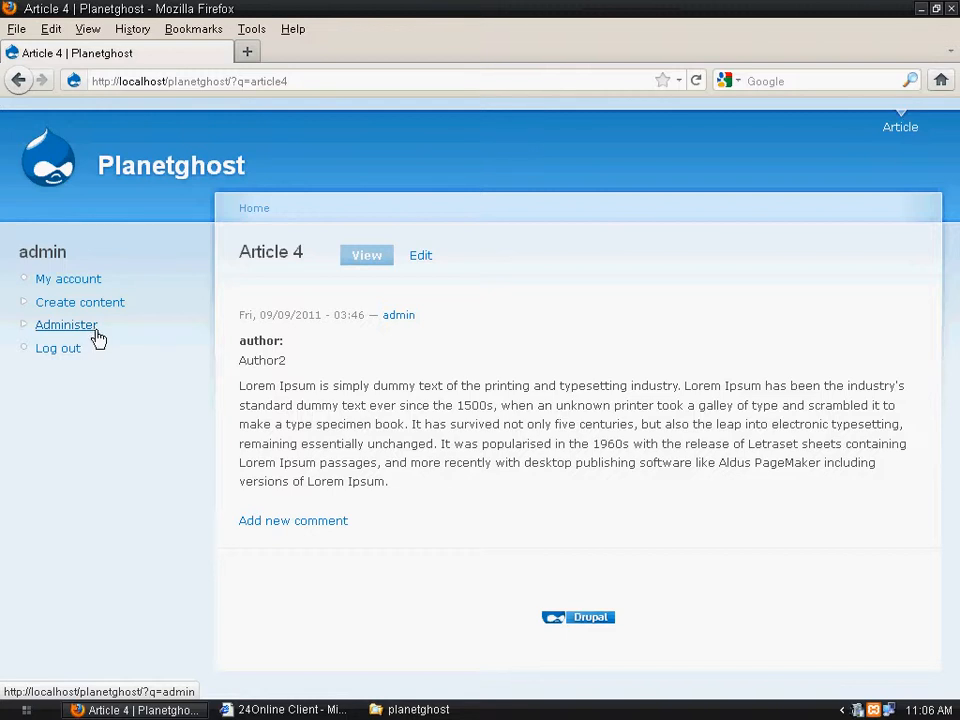
{"action": "left_click", "coordinate": [906, 136]}
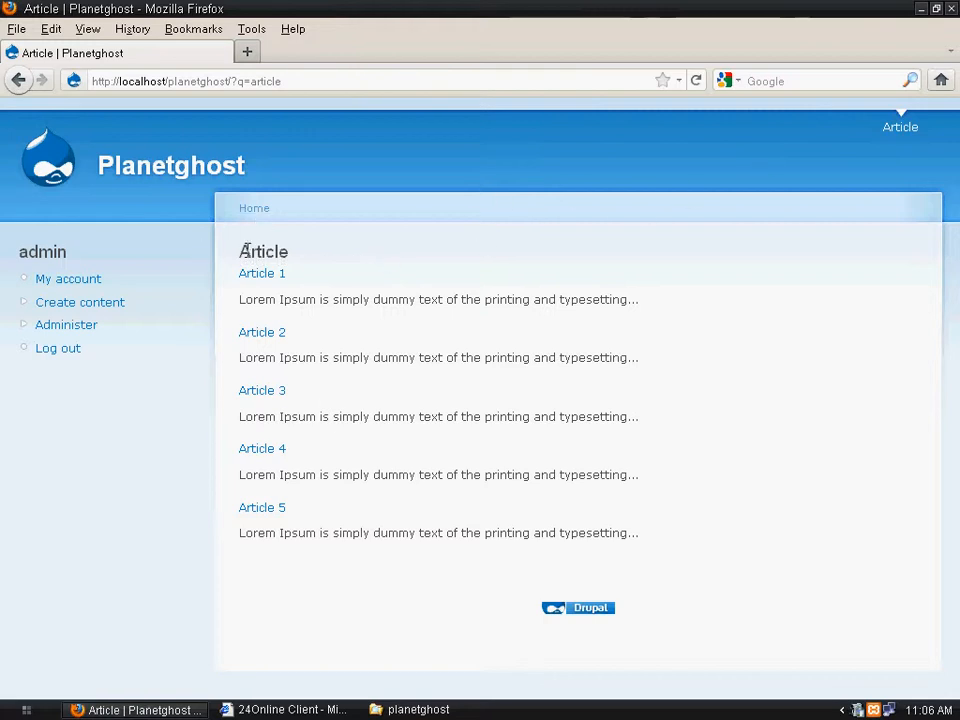
Step: Open the Article view for editing and add Node: Updated date from the Node group as a sort criterion
{"action": "left_click", "coordinate": [250, 263]}
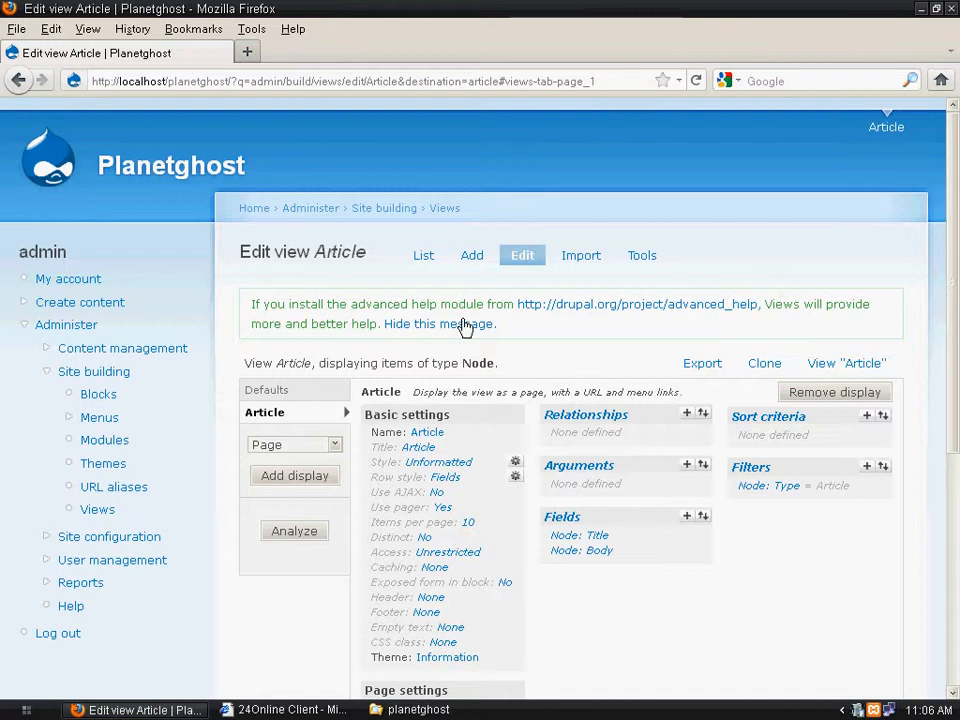
{"action": "left_click_drag", "start_coordinate": [954, 328], "coordinate": [955, 381]}
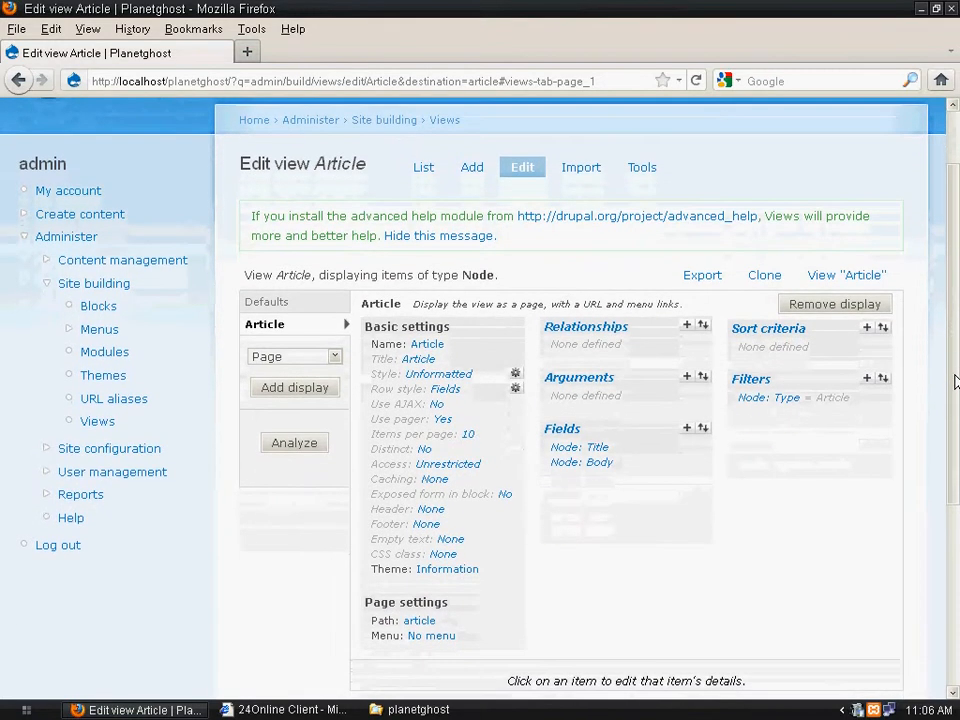
{"action": "left_click", "coordinate": [843, 710]}
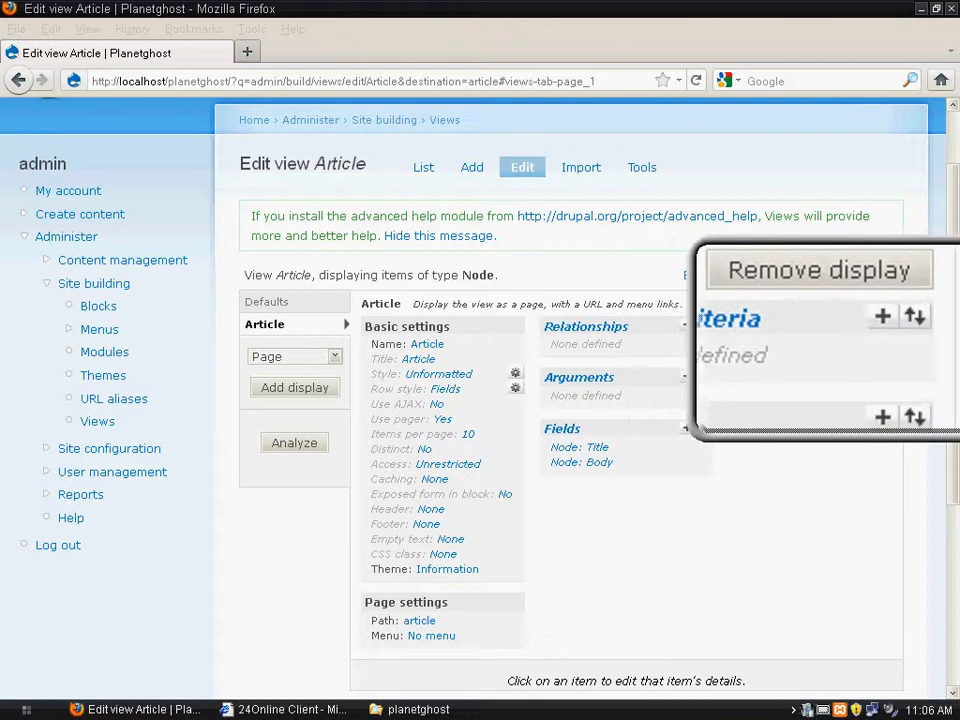
{"action": "left_click", "coordinate": [867, 329]}
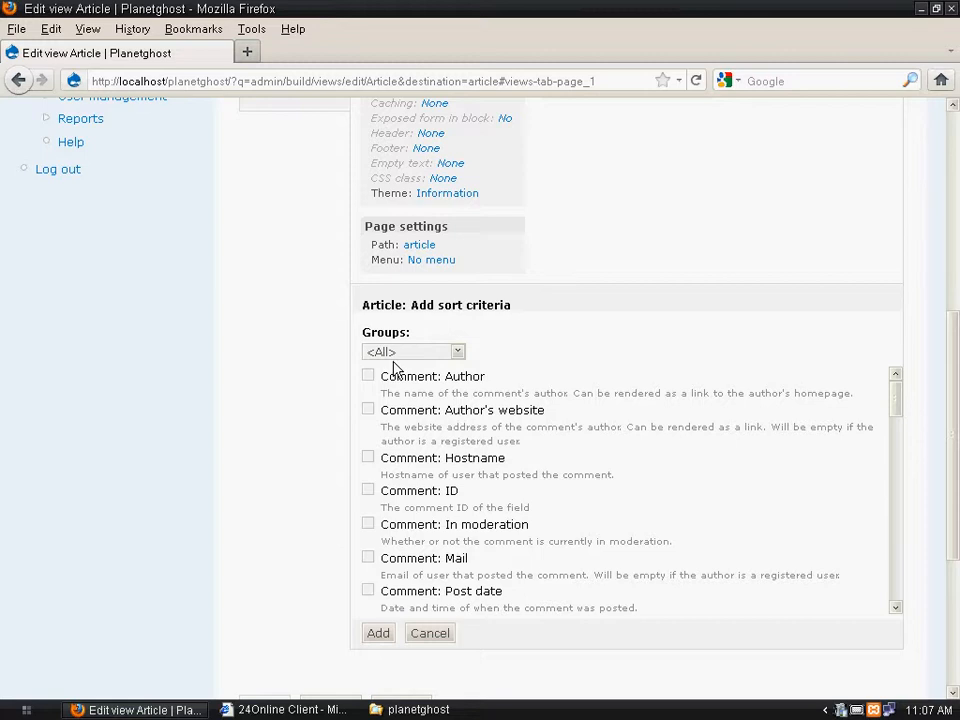
{"action": "left_click", "coordinate": [410, 352]}
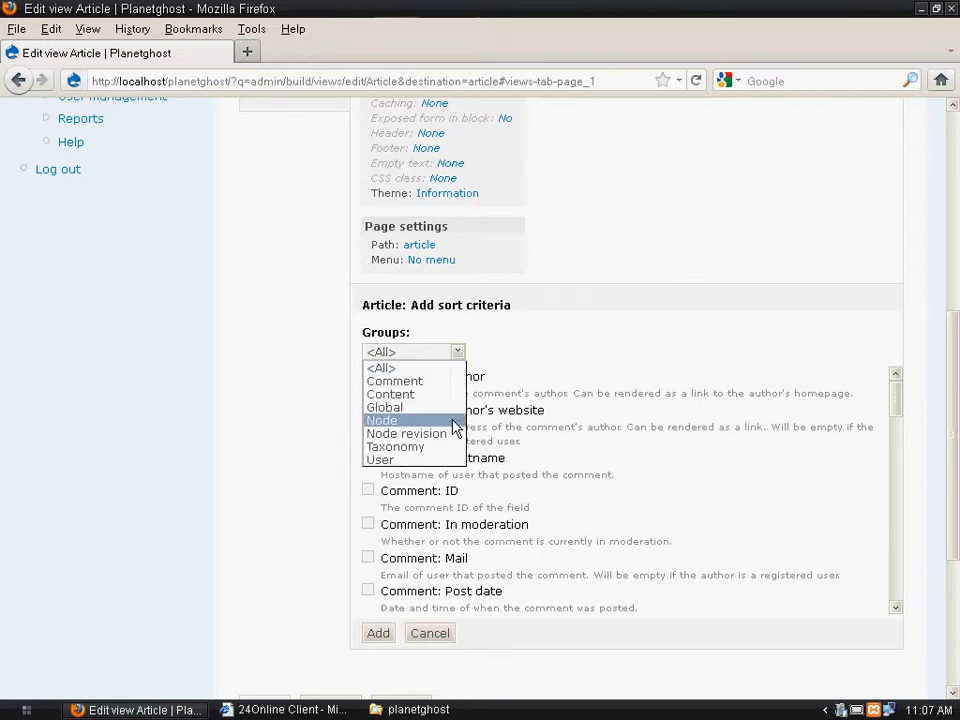
{"action": "left_click", "coordinate": [455, 421]}
{"action": "left_click_drag", "start_coordinate": [900, 461], "coordinate": [895, 517]}
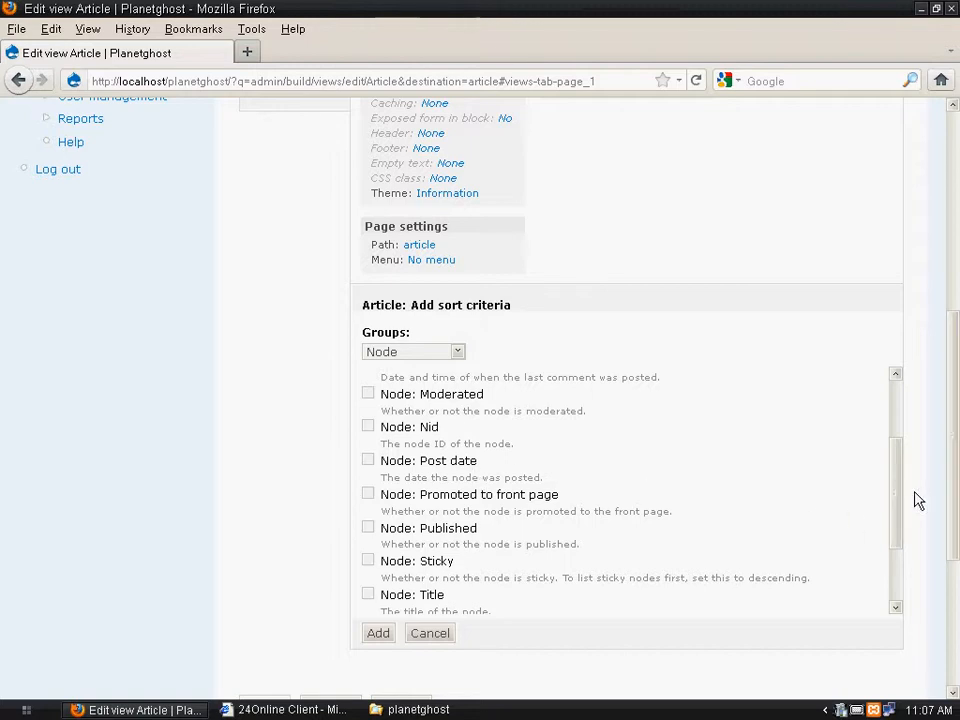
{"action": "left_click_drag", "start_coordinate": [903, 500], "coordinate": [896, 555]}
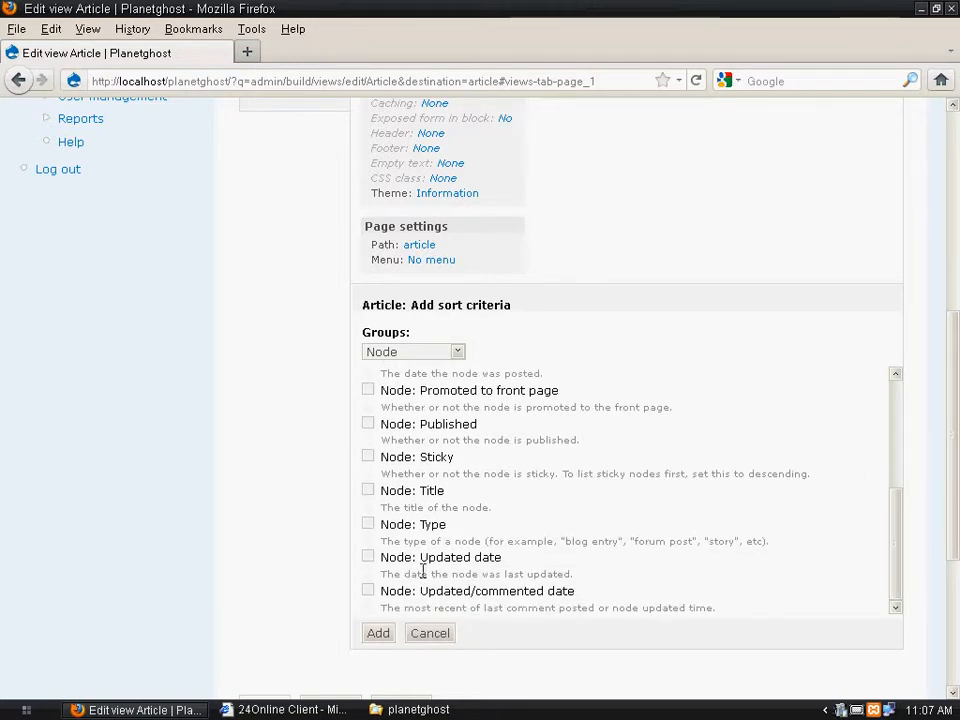
{"action": "left_click", "coordinate": [380, 634]}
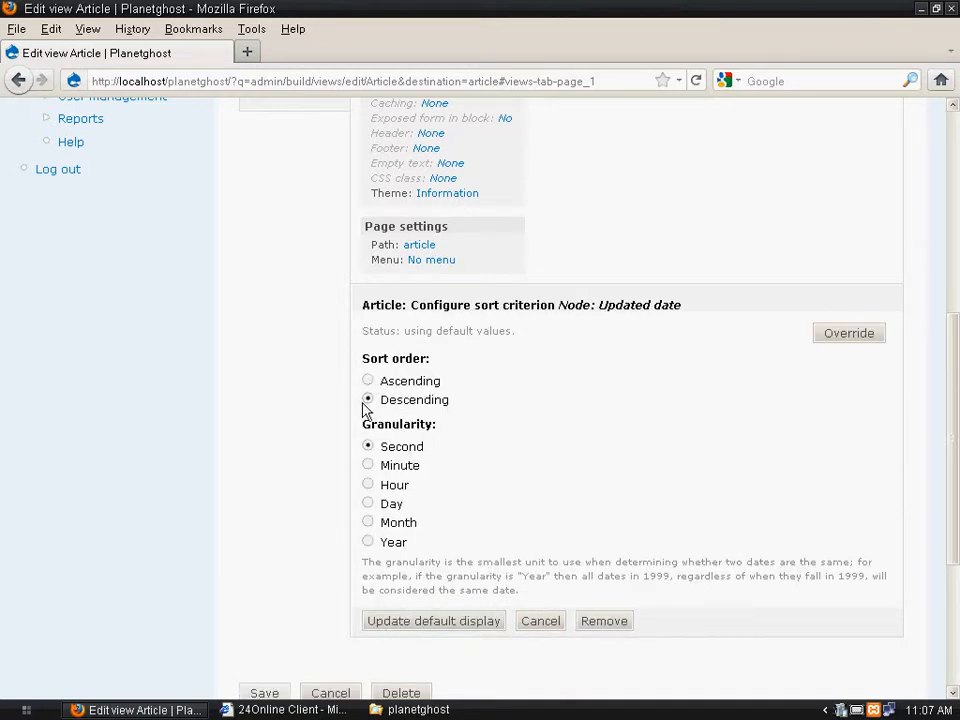
Step: Set the Updated date criterion to descending order with Second granularity, update the default display, and save the view
{"action": "scroll", "coordinate": [503, 485], "scroll_direction": "down", "scroll_amount": 2}
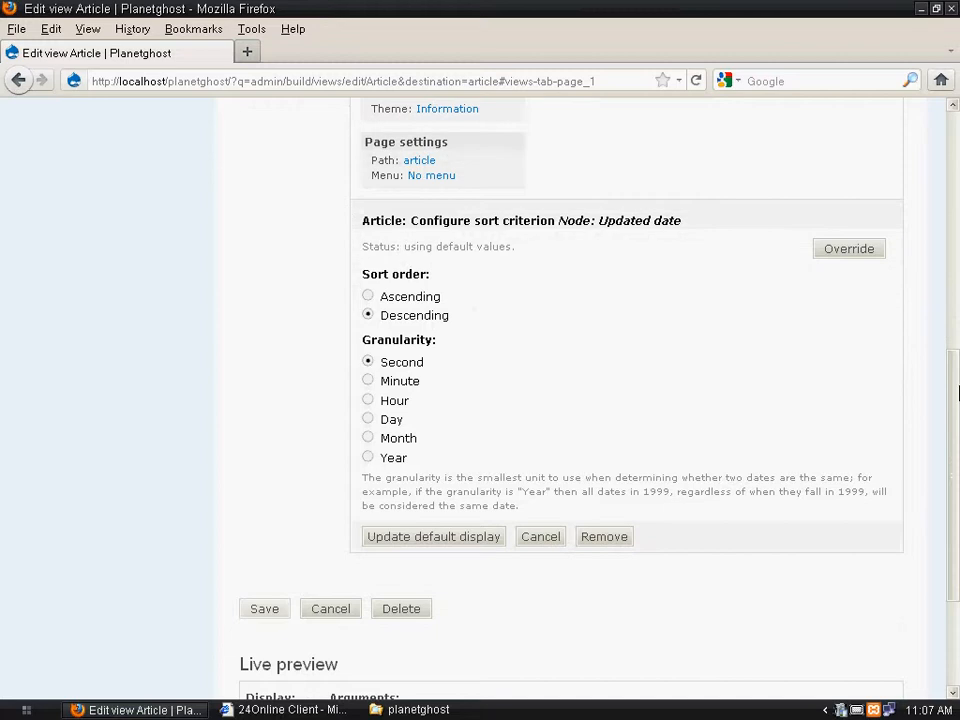
{"action": "left_click", "coordinate": [403, 545]}
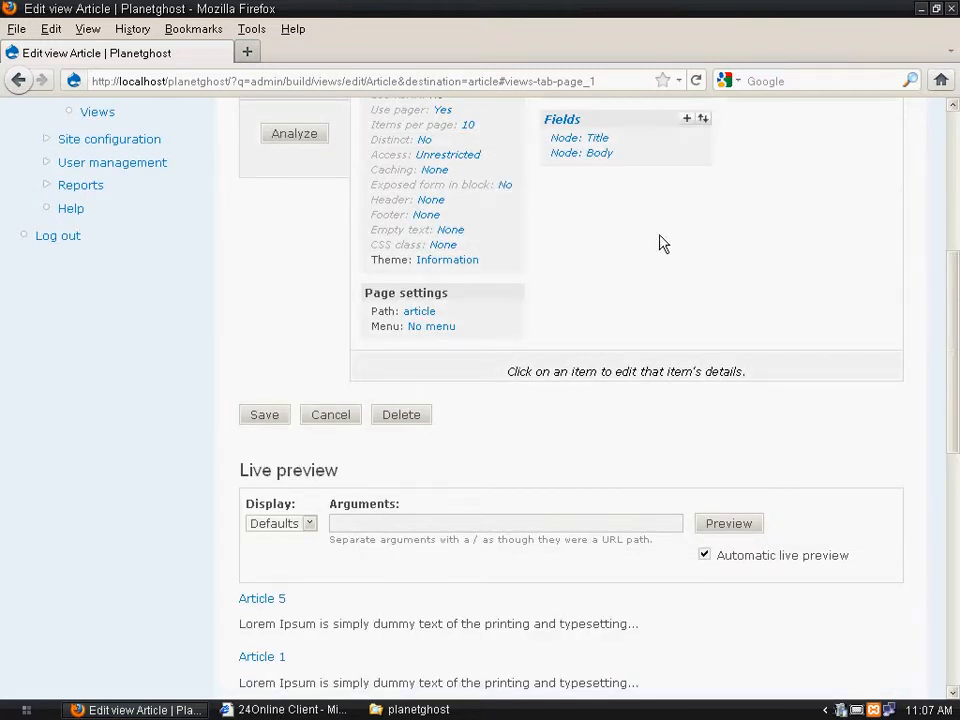
{"action": "left_click", "coordinate": [267, 418]}
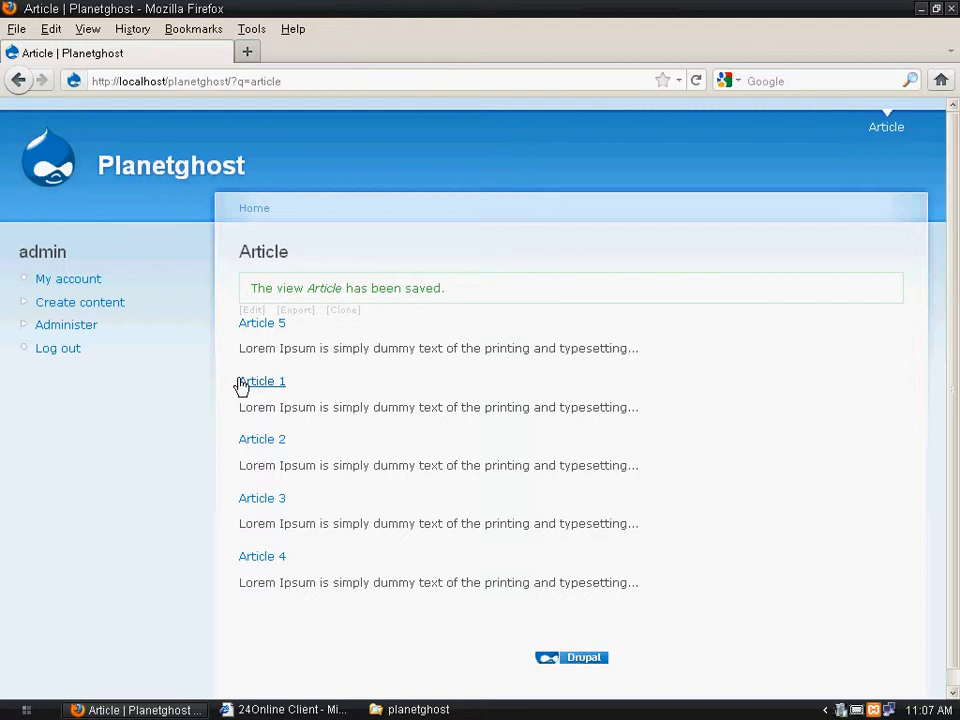
Step: Open Article 2 for editing, end its body text with "...", and save the article
{"action": "left_click_drag", "start_coordinate": [242, 382], "coordinate": [272, 382]}
{"action": "left_click", "coordinate": [259, 446]}
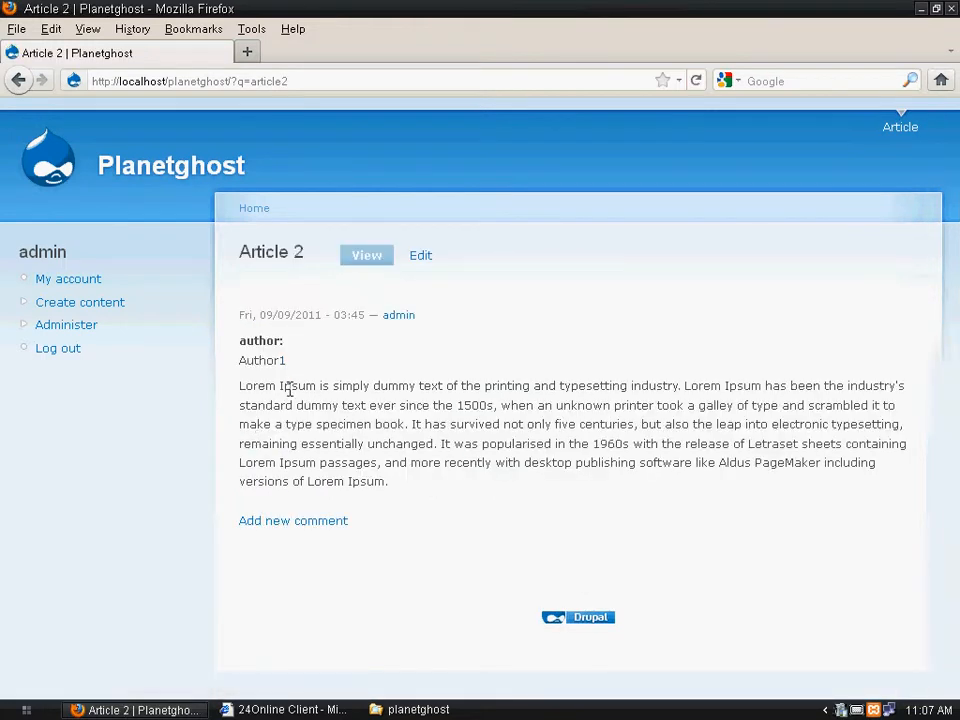
{"action": "left_click", "coordinate": [429, 260]}
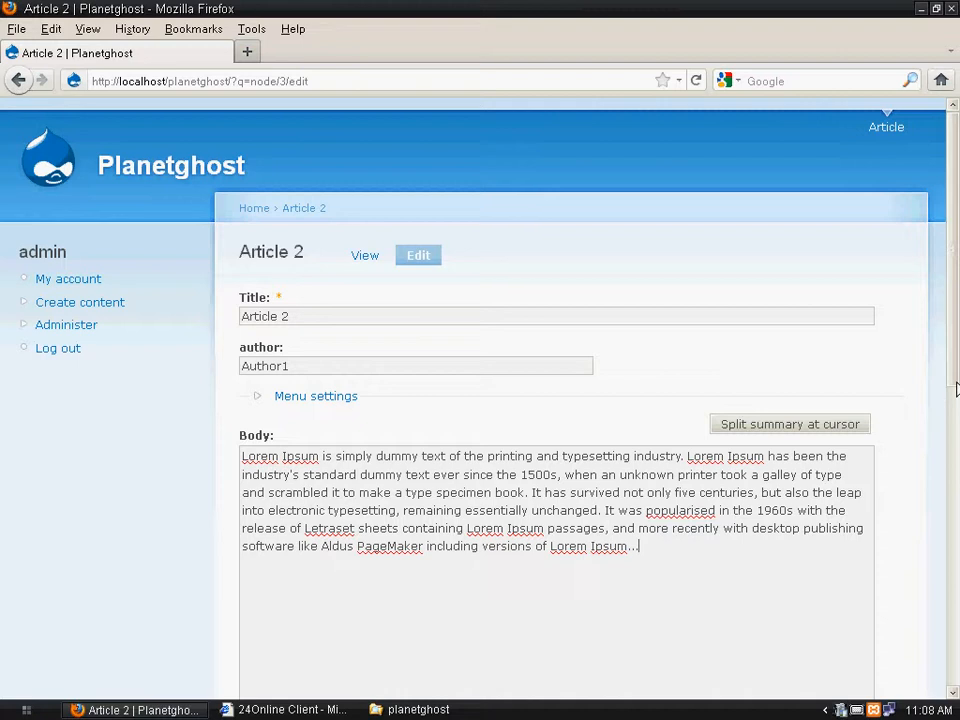
{"action": "left_click_drag", "start_coordinate": [951, 289], "coordinate": [934, 569]}
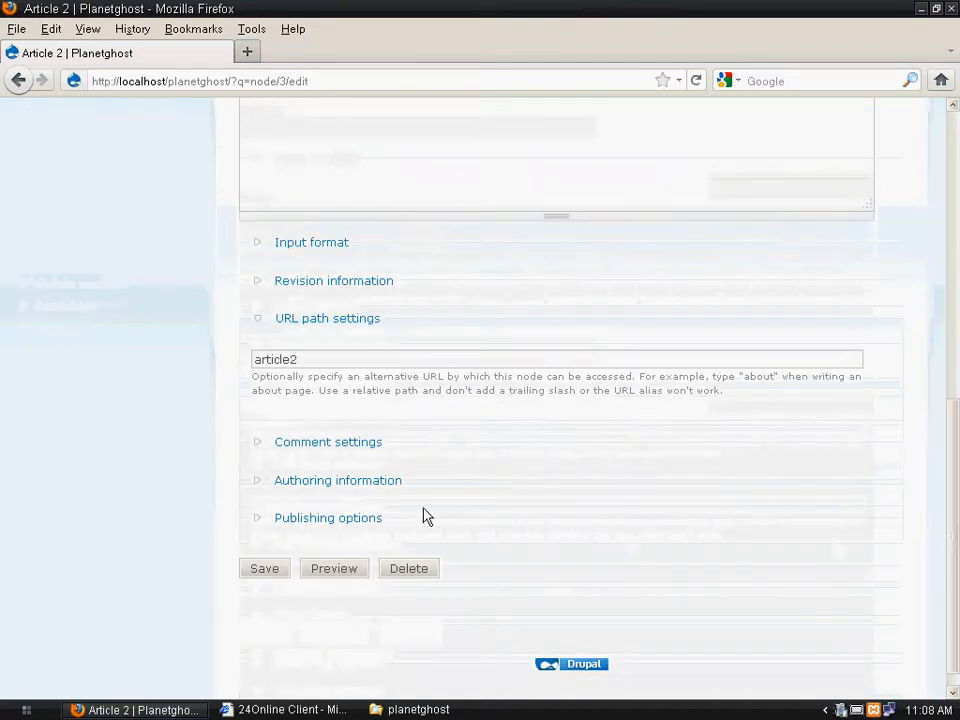
{"action": "left_click", "coordinate": [266, 568]}
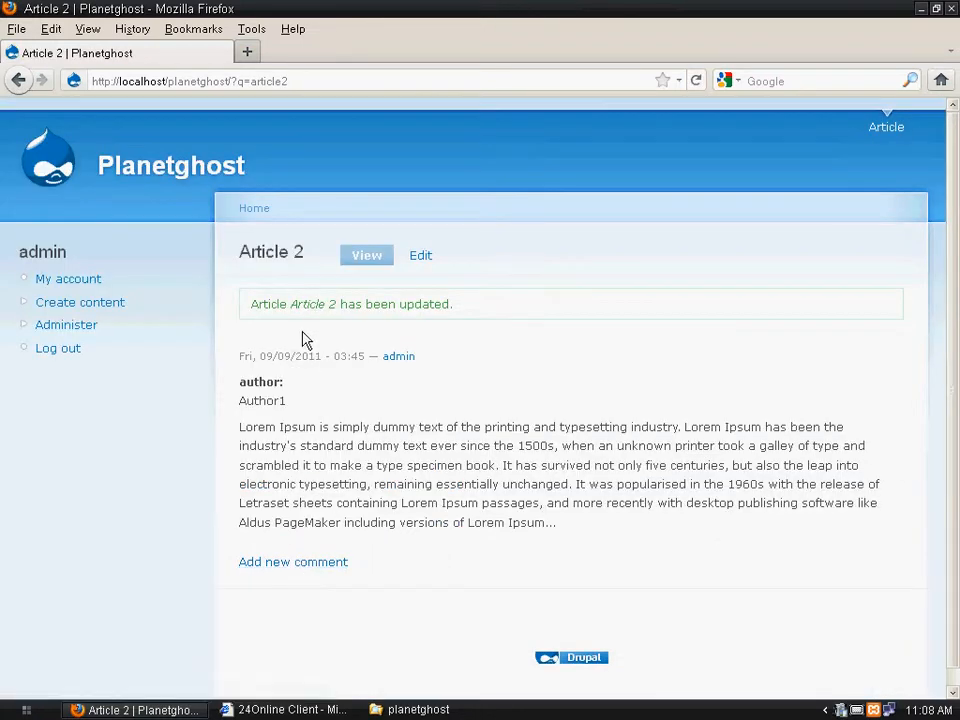
Step: Return to the Article listing and check where Article 2 is placed
{"action": "left_click", "coordinate": [893, 133]}
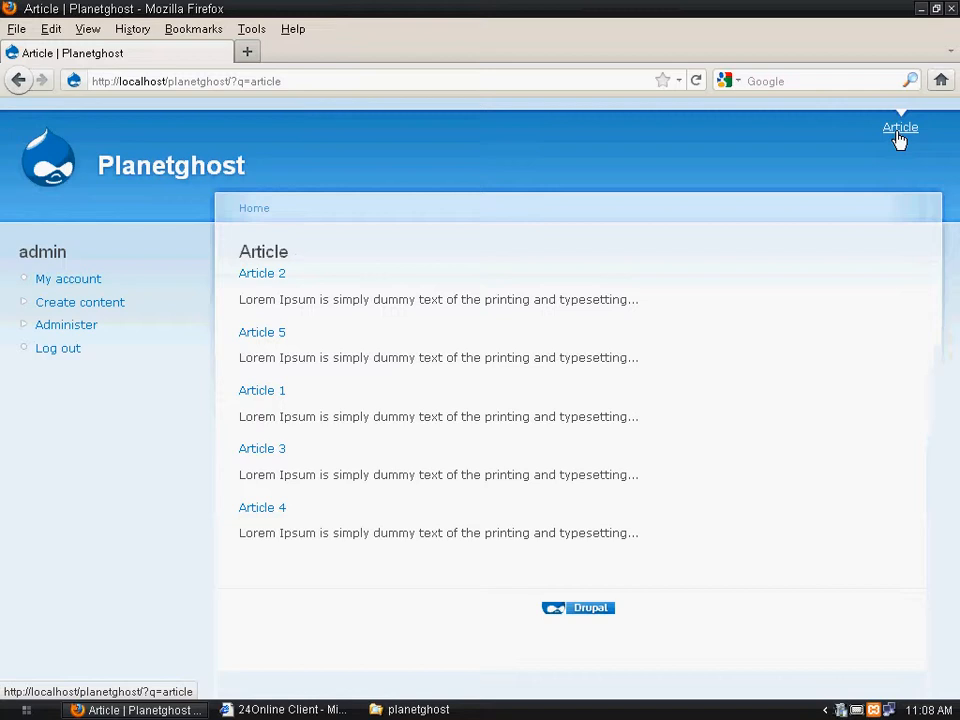
{"action": "left_click_drag", "start_coordinate": [229, 285], "coordinate": [481, 298]}
{"action": "left_click", "coordinate": [536, 286]}
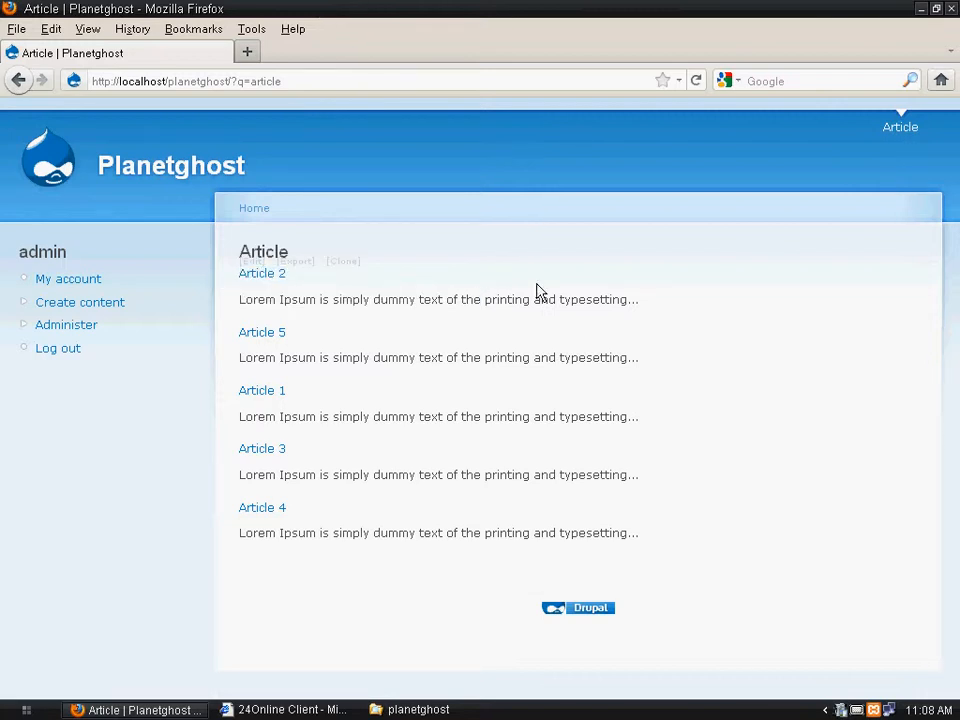
Step: Open the Article view for editing and select Node: Post date as an additional sort criterion
{"action": "left_click", "coordinate": [252, 272]}
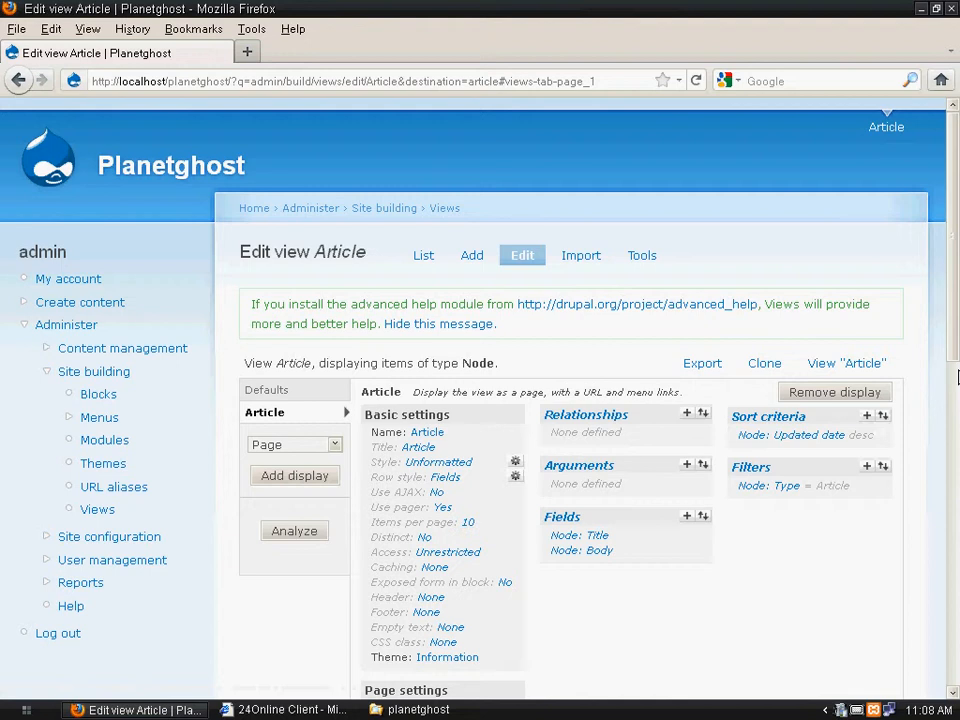
{"action": "left_click_drag", "start_coordinate": [951, 351], "coordinate": [955, 590]}
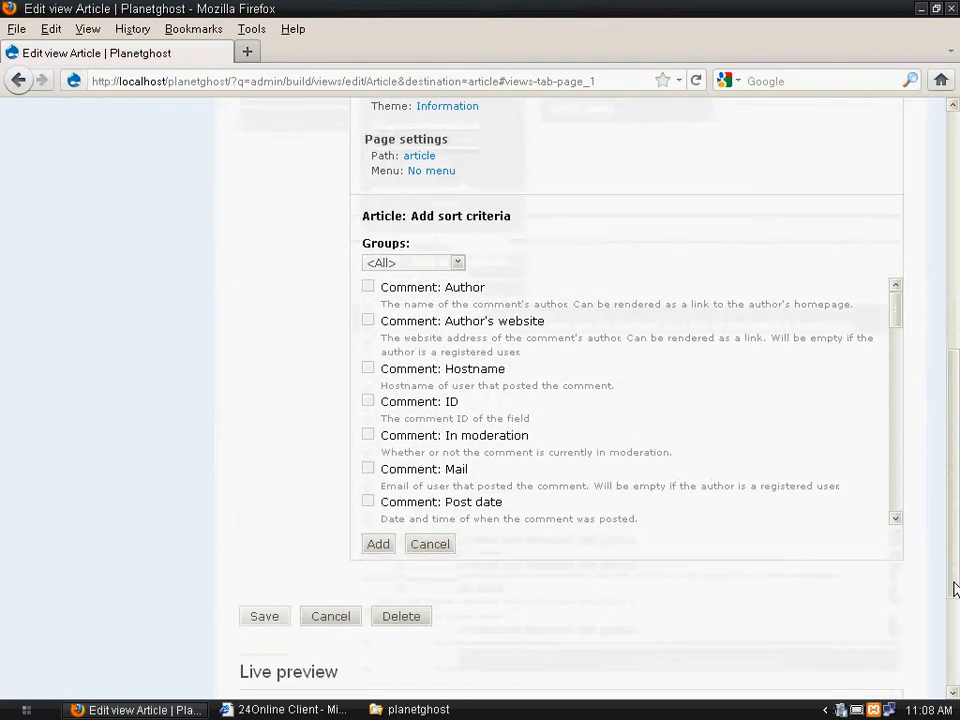
{"action": "left_click_drag", "start_coordinate": [897, 320], "coordinate": [896, 388]}
{"action": "left_click", "coordinate": [369, 440]}
{"action": "mouse_move", "coordinate": [897, 395]}
{"action": "left_mouse_down"}
{"action": "mouse_move", "coordinate": [898, 514]}
{"action": "mouse_move", "coordinate": [911, 325]}
{"action": "mouse_move", "coordinate": [909, 385]}
{"action": "left_mouse_up"}
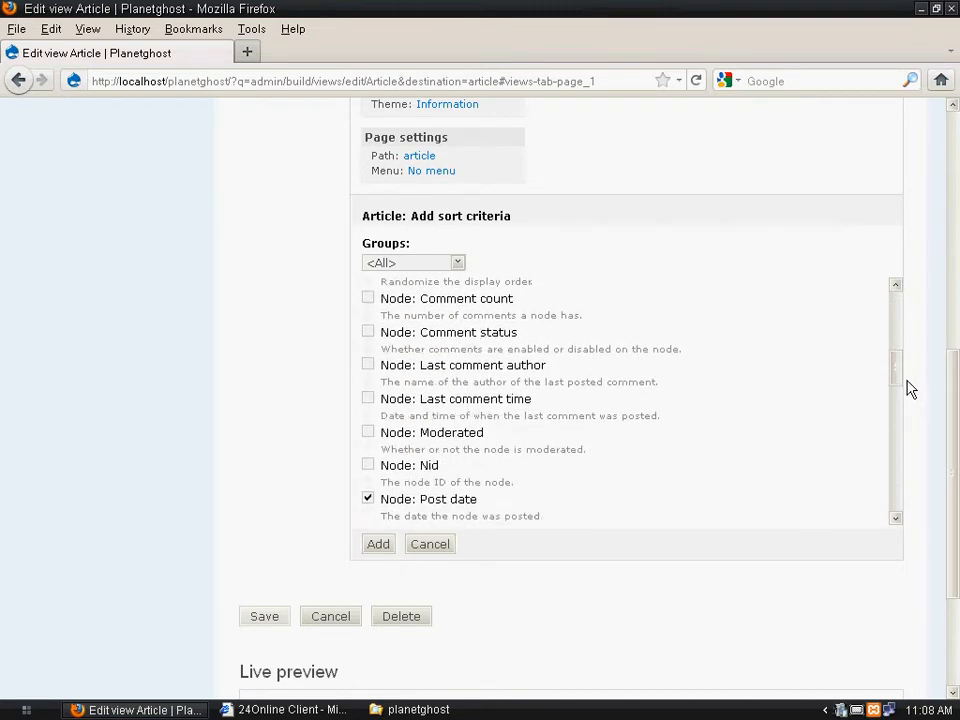
{"action": "left_click", "coordinate": [449, 260]}
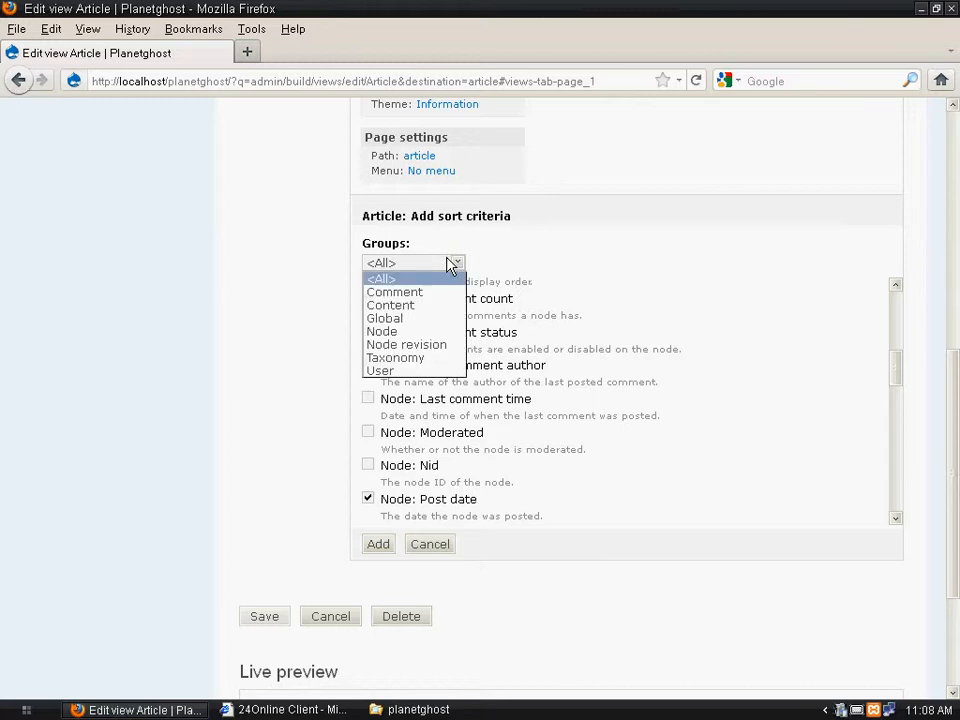
{"action": "left_click", "coordinate": [426, 331]}
{"action": "left_click_drag", "start_coordinate": [902, 433], "coordinate": [902, 467]}
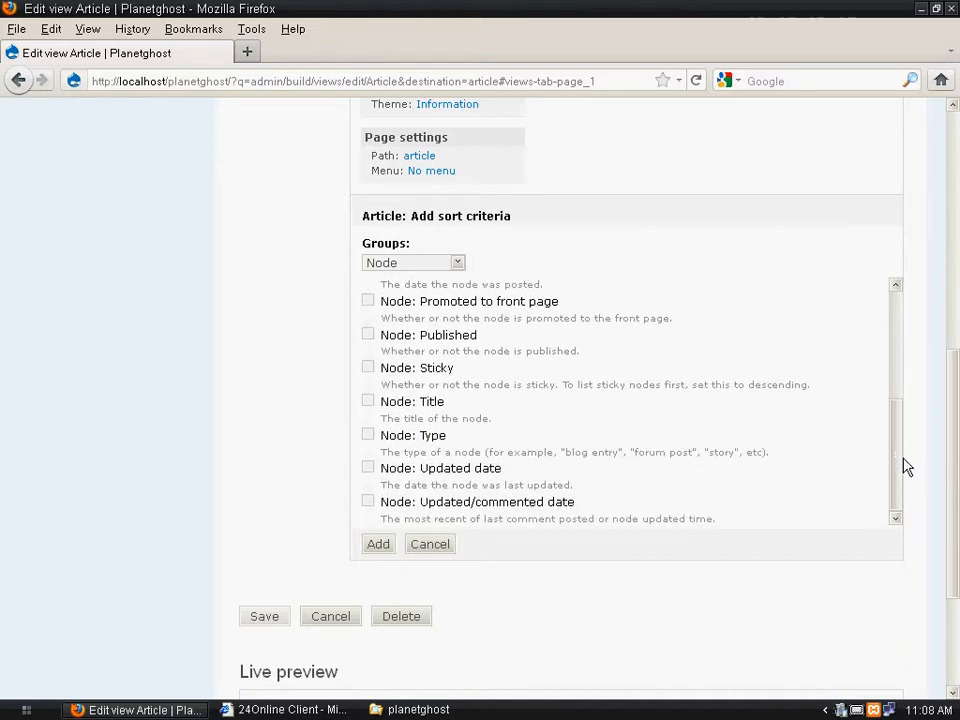
Step: Add the Post date criterion in descending order, update the default display, and save the view
{"action": "left_click", "coordinate": [380, 545]}
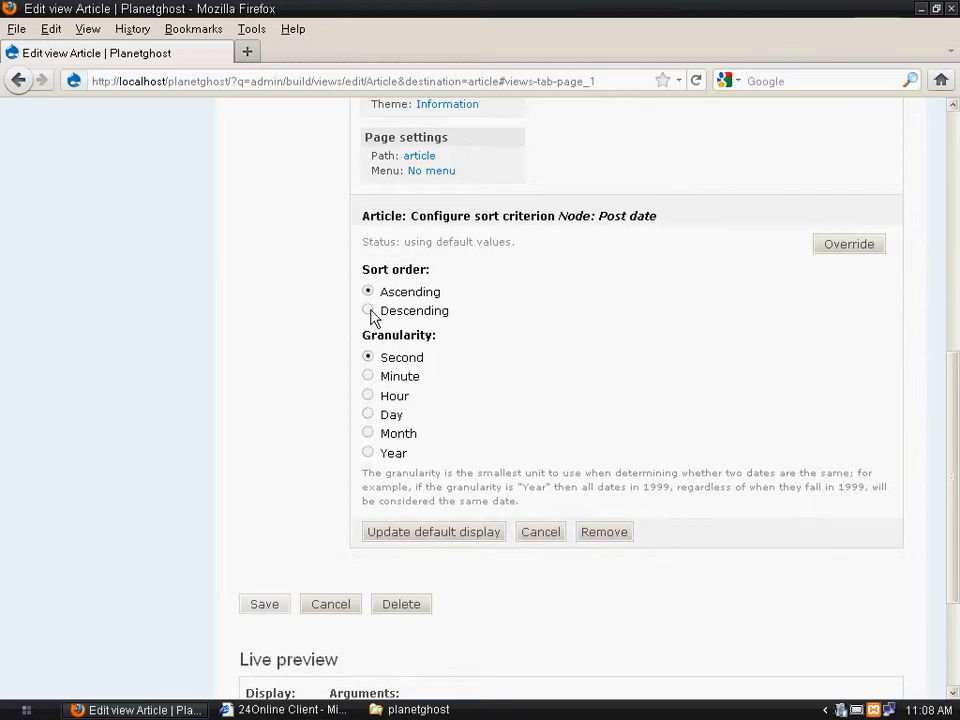
{"action": "left_click", "coordinate": [429, 536]}
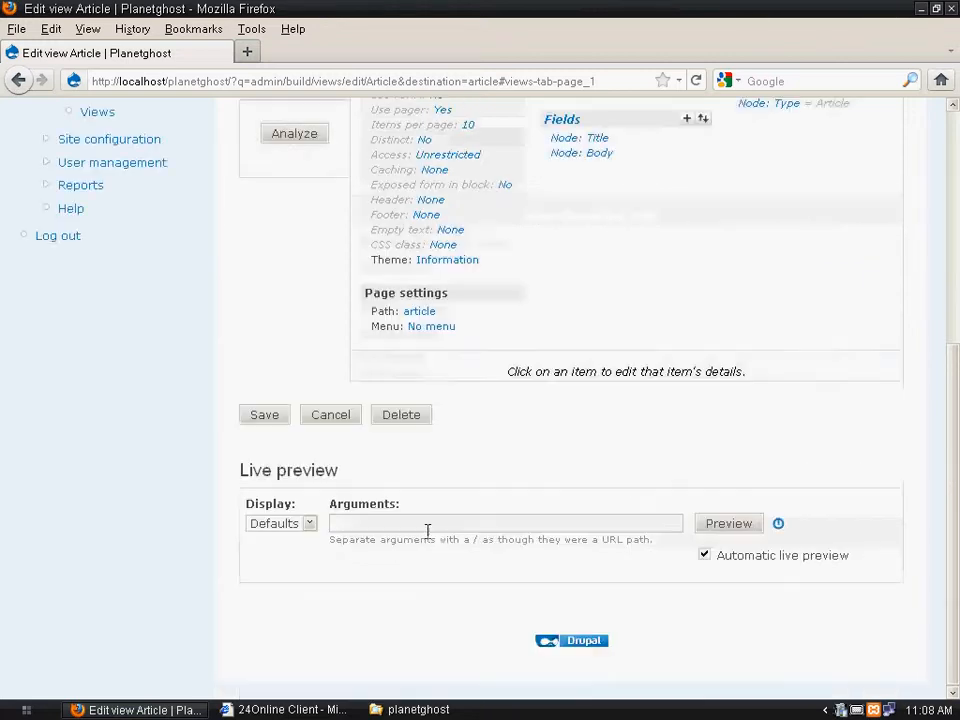
{"action": "left_click", "coordinate": [266, 428]}
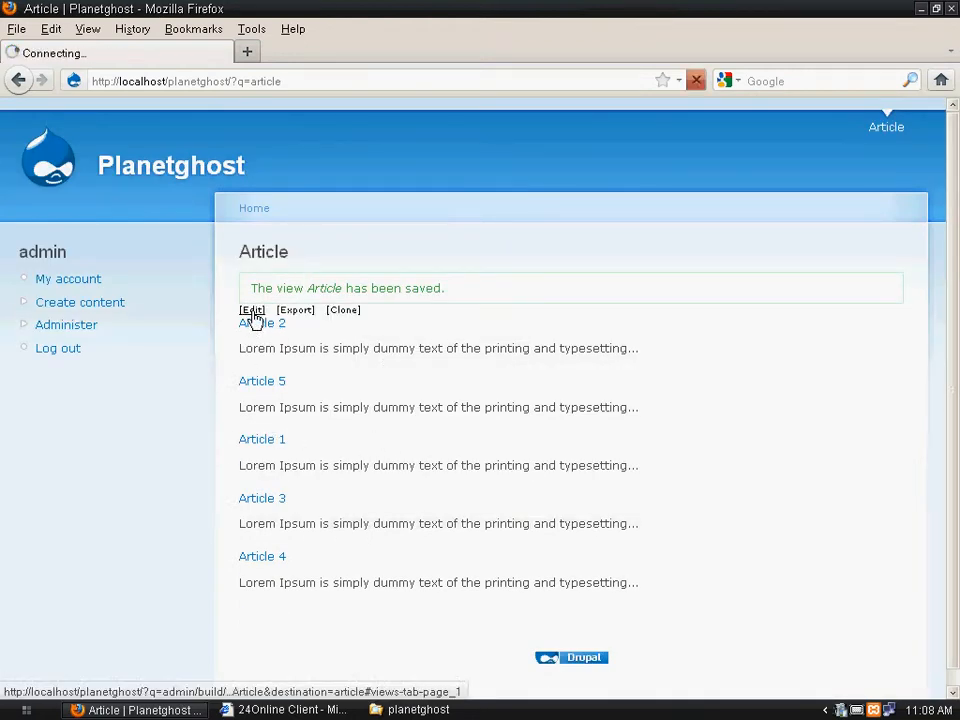
Step: Open the Article view for editing and browse the filters available in the Content and Node groups
{"action": "left_click", "coordinate": [253, 312]}
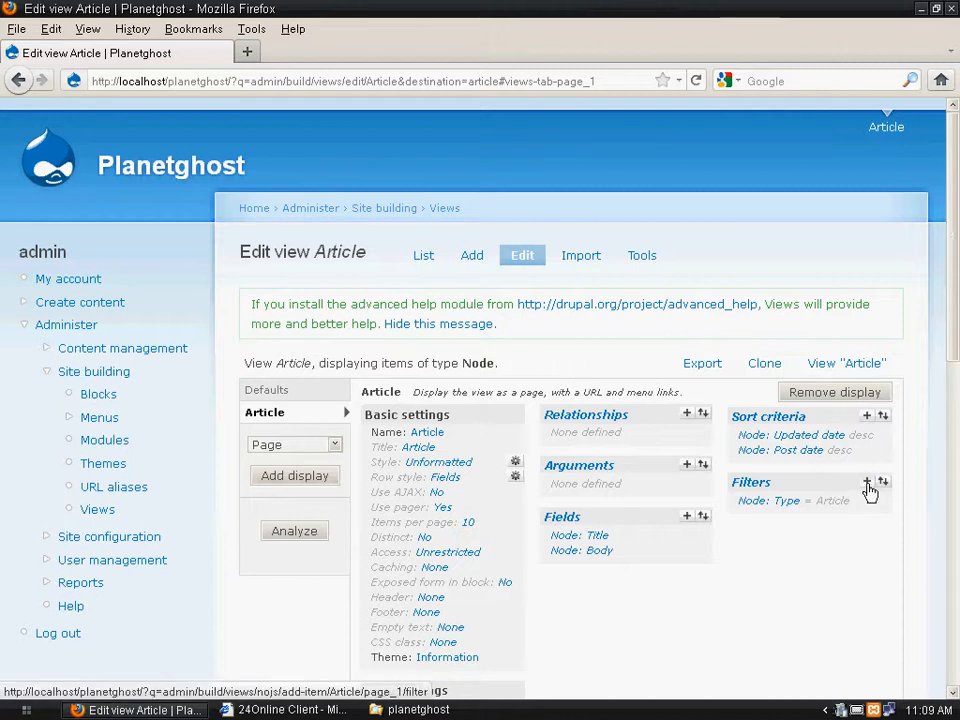
{"action": "left_click_drag", "start_coordinate": [945, 369], "coordinate": [955, 553]}
{"action": "scroll", "coordinate": [537, 533], "scroll_direction": "down", "scroll_amount": 1}
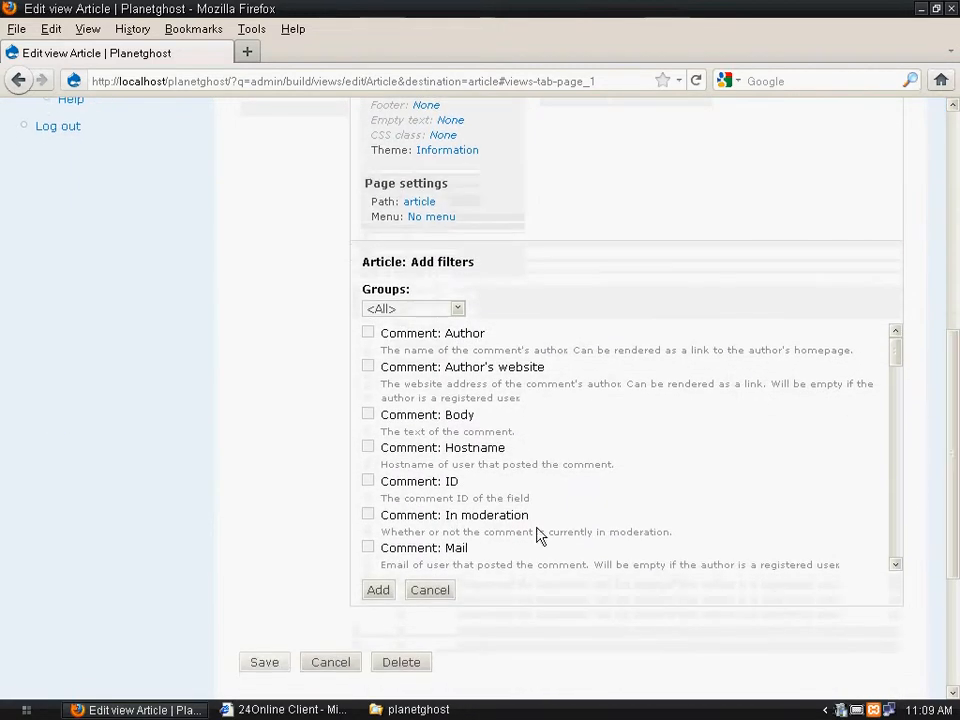
{"action": "left_click", "coordinate": [445, 312]}
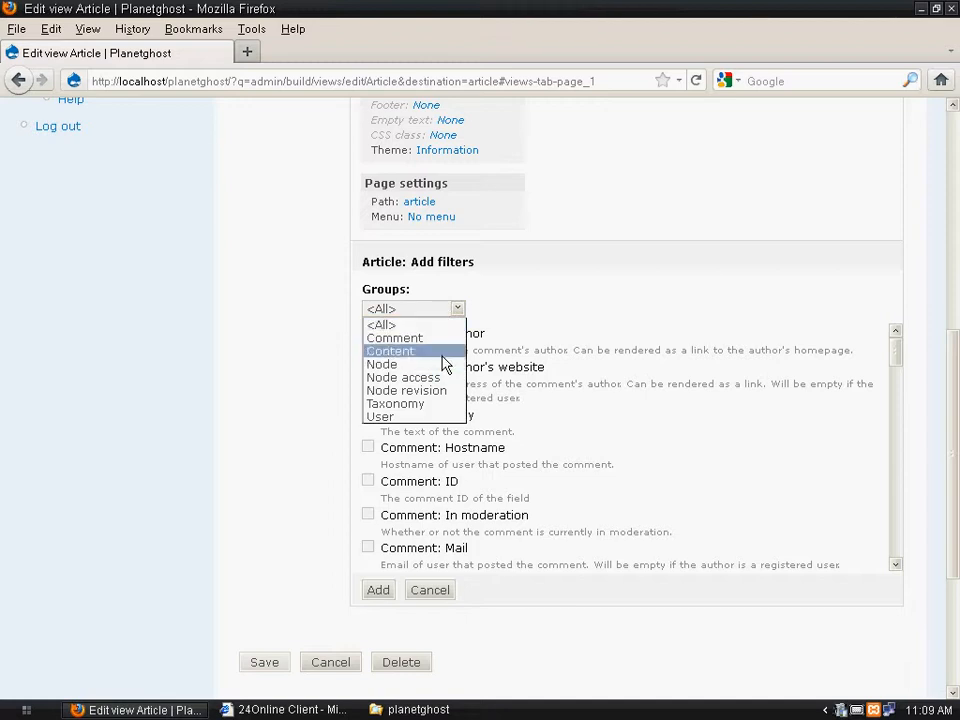
{"action": "left_click", "coordinate": [446, 352]}
{"action": "left_click", "coordinate": [459, 312]}
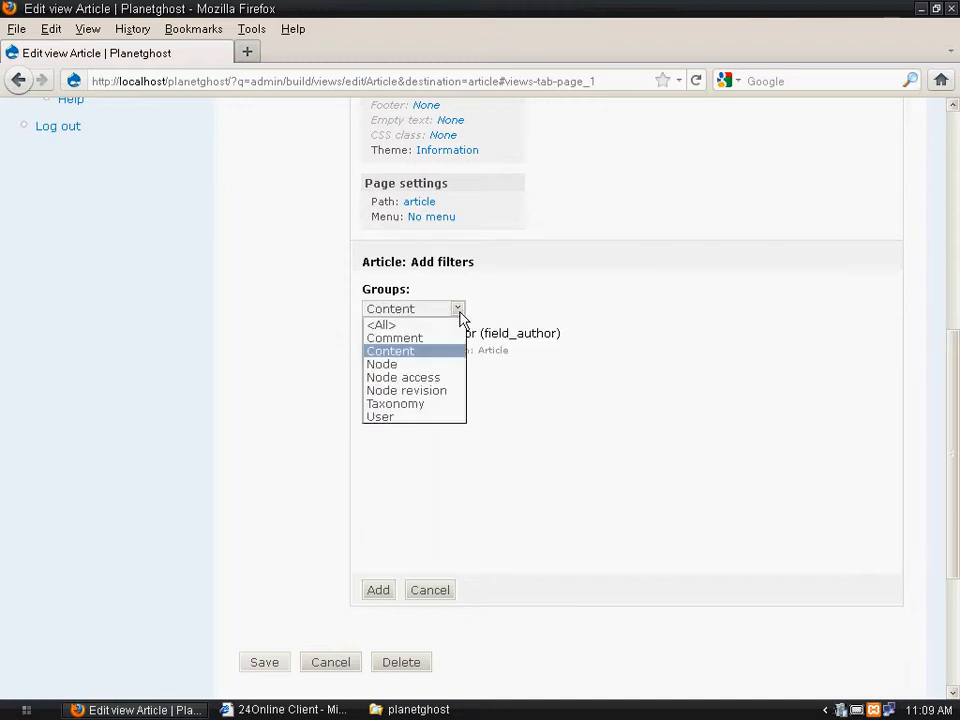
{"action": "left_click", "coordinate": [437, 368]}
{"action": "left_click_drag", "start_coordinate": [896, 381], "coordinate": [891, 311]}
Step: Remove the Node: Updated date sort criterion from the Article view and save the view
{"action": "left_click_drag", "start_coordinate": [956, 354], "coordinate": [957, 160]}
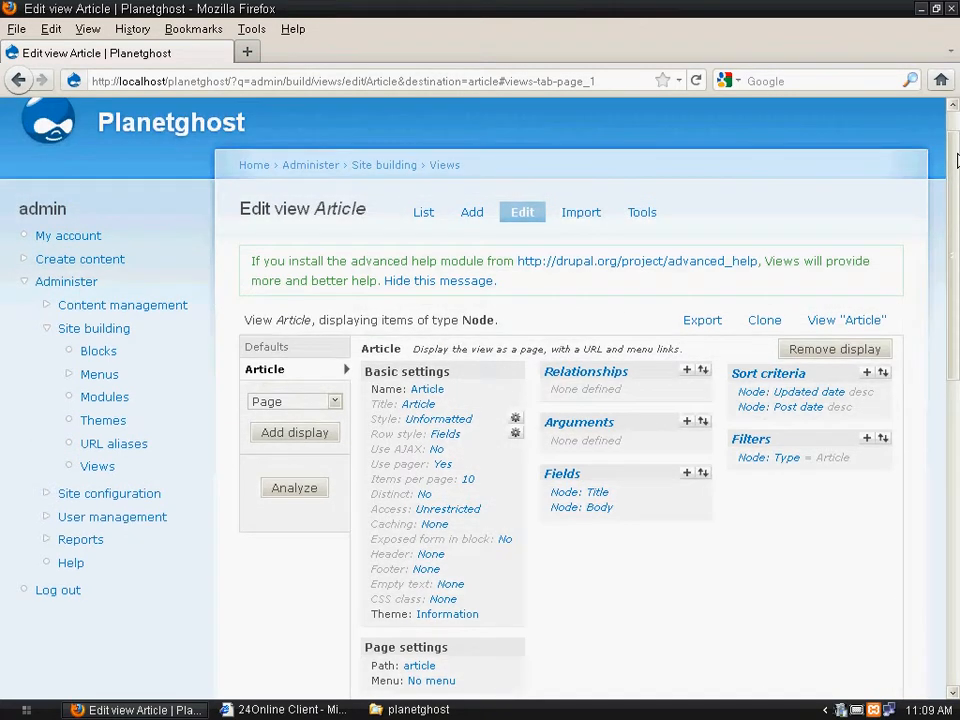
{"action": "left_click", "coordinate": [800, 395]}
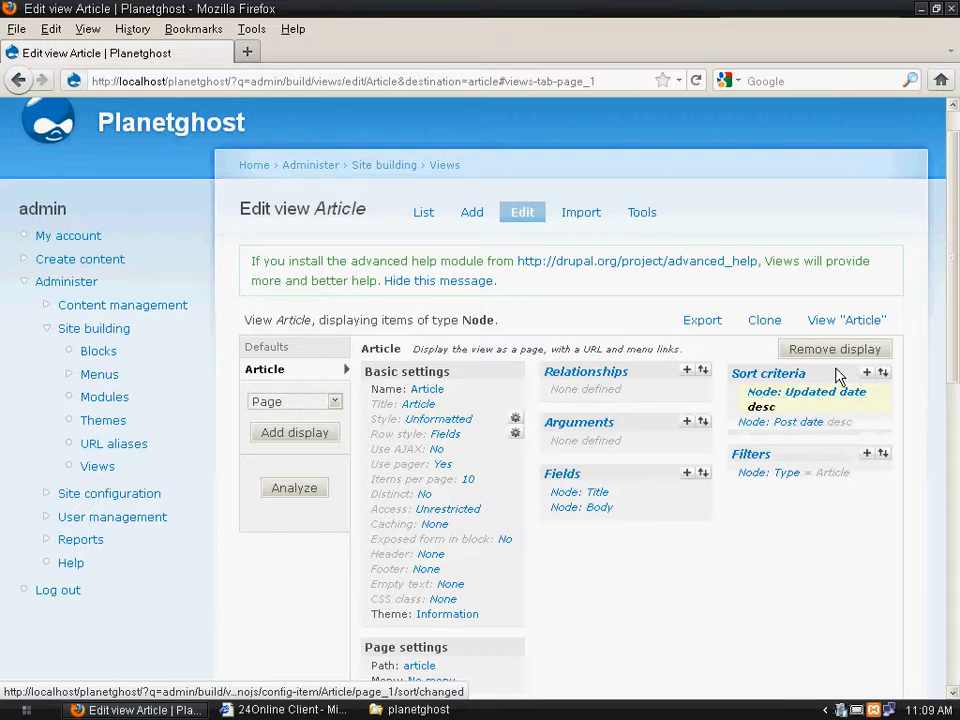
{"action": "left_click_drag", "start_coordinate": [955, 290], "coordinate": [950, 518]}
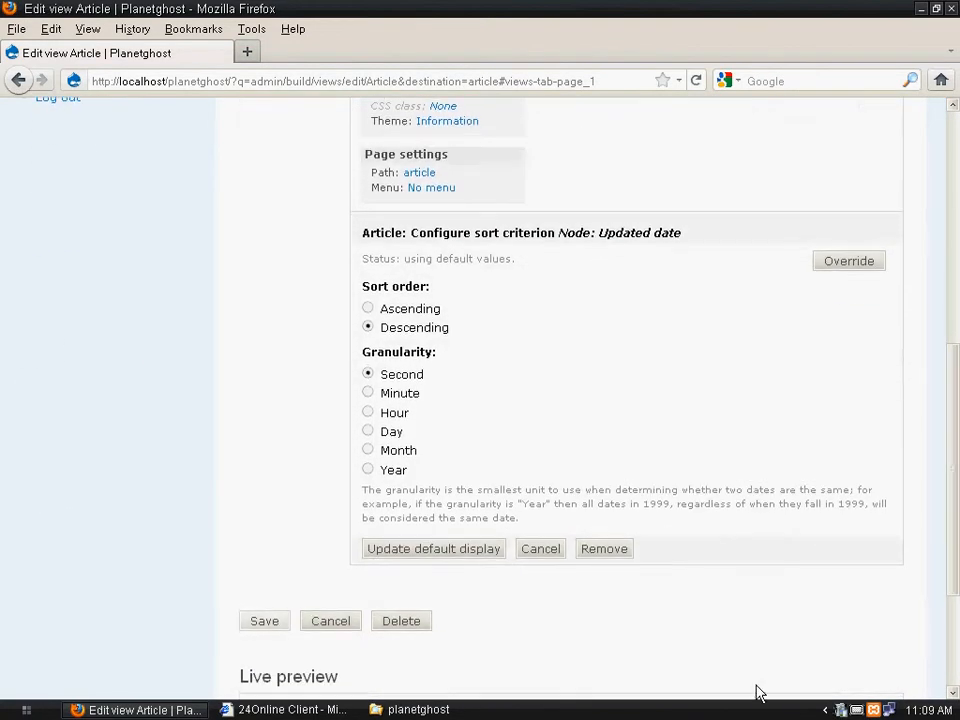
{"action": "left_click", "coordinate": [619, 552]}
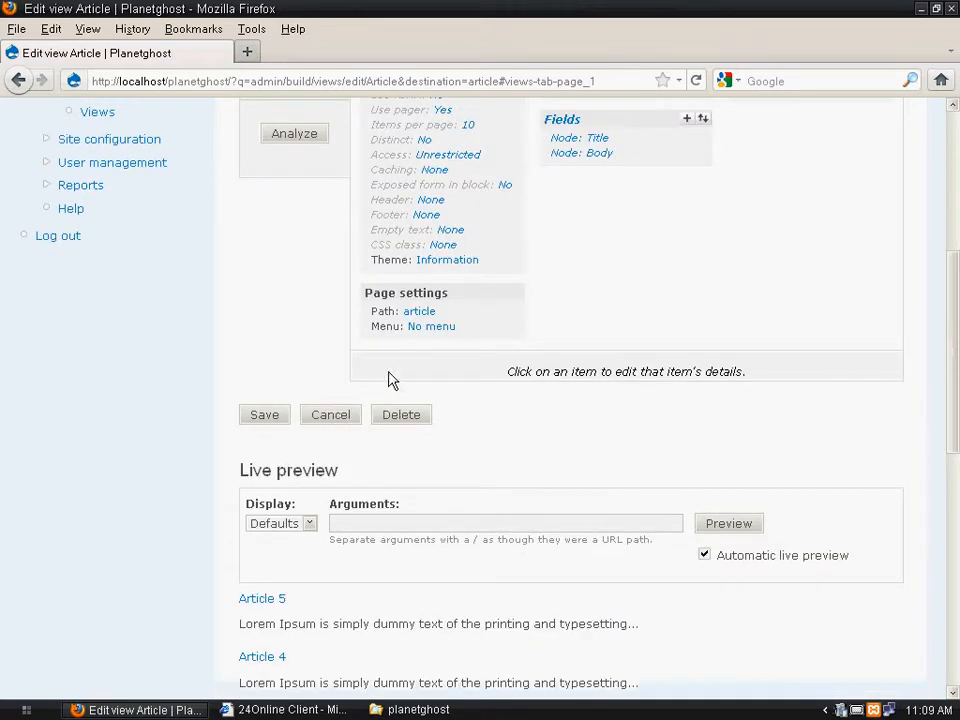
{"action": "left_click_drag", "start_coordinate": [957, 250], "coordinate": [955, 170]}
{"action": "scroll", "coordinate": [253, 443], "scroll_direction": "down", "scroll_amount": 6}
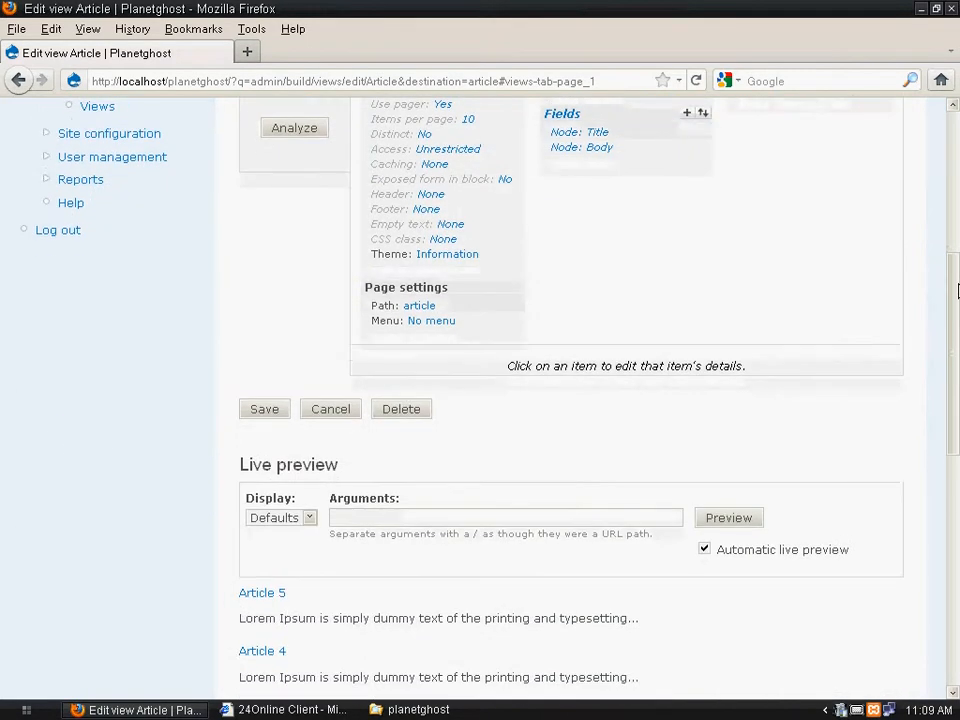
{"action": "left_click", "coordinate": [266, 410]}
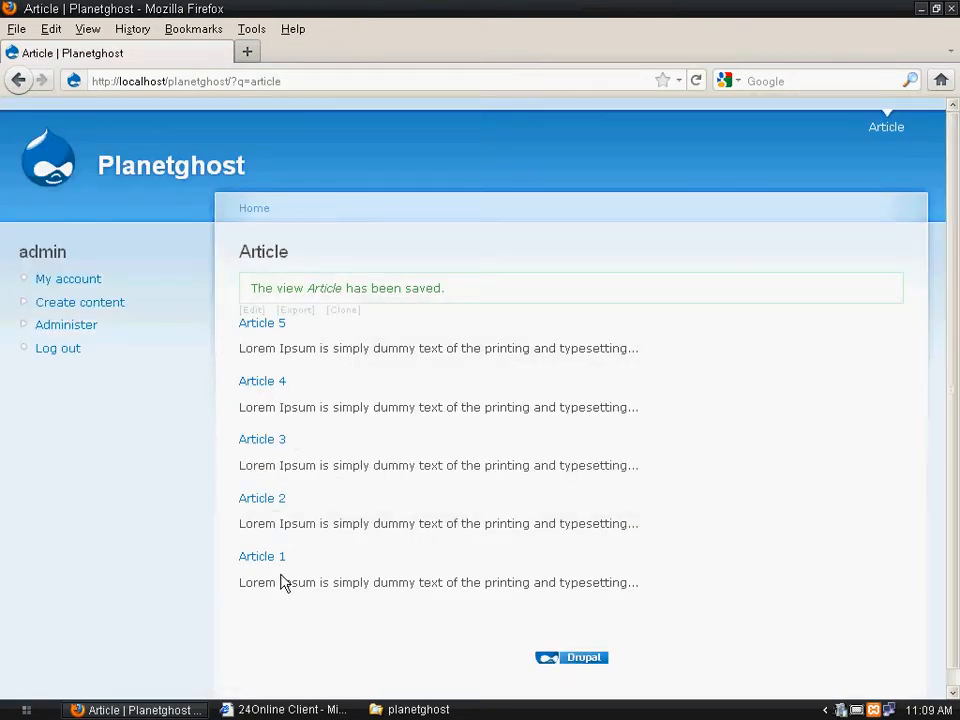
Step: Examine the author field of Article 4 and Article 1 from the Article listing
{"action": "left_click", "coordinate": [251, 311]}
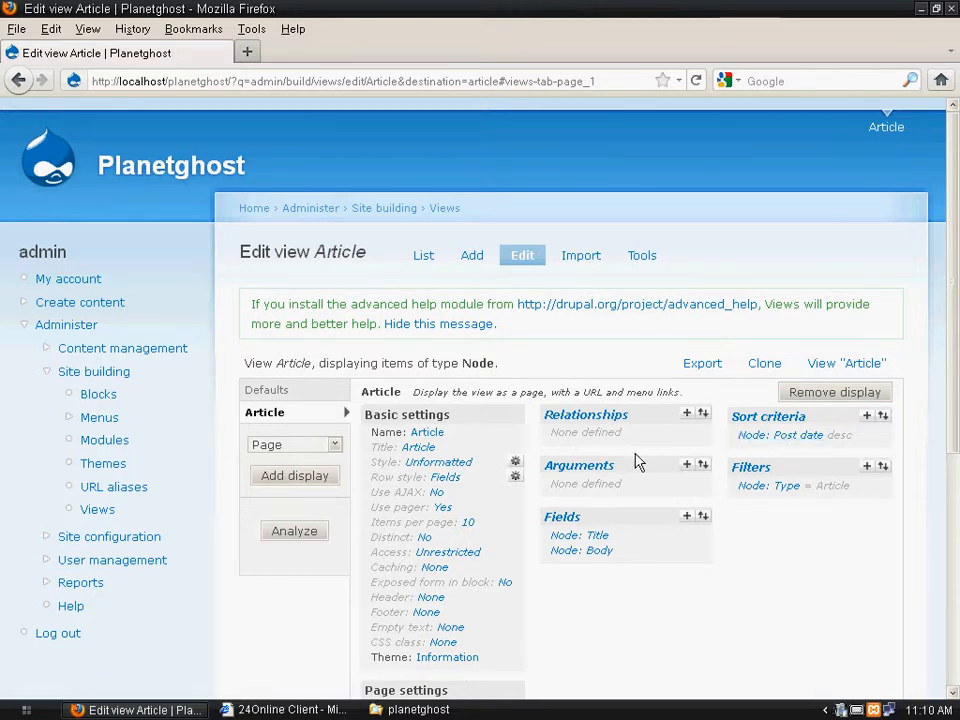
{"action": "left_click", "coordinate": [886, 127]}
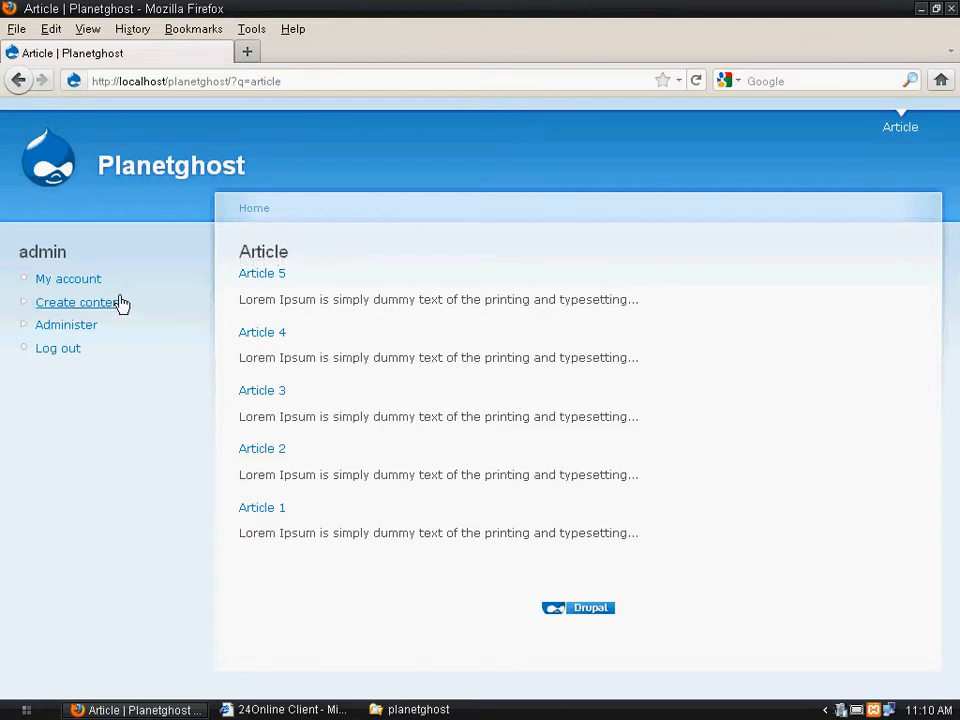
{"action": "left_click", "coordinate": [265, 335]}
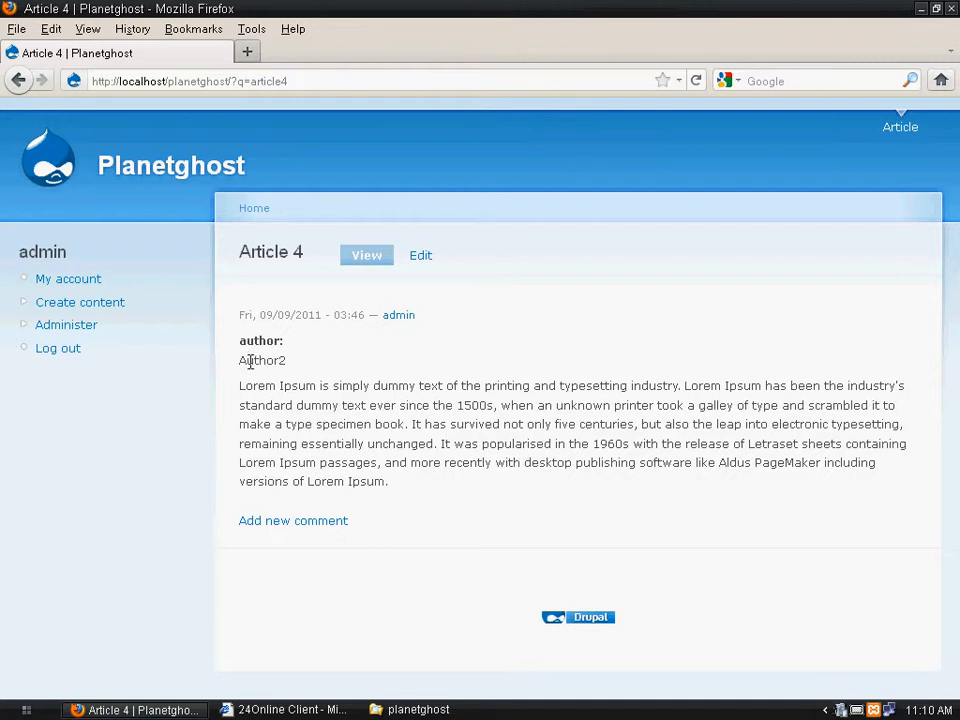
{"action": "left_click", "coordinate": [17, 82]}
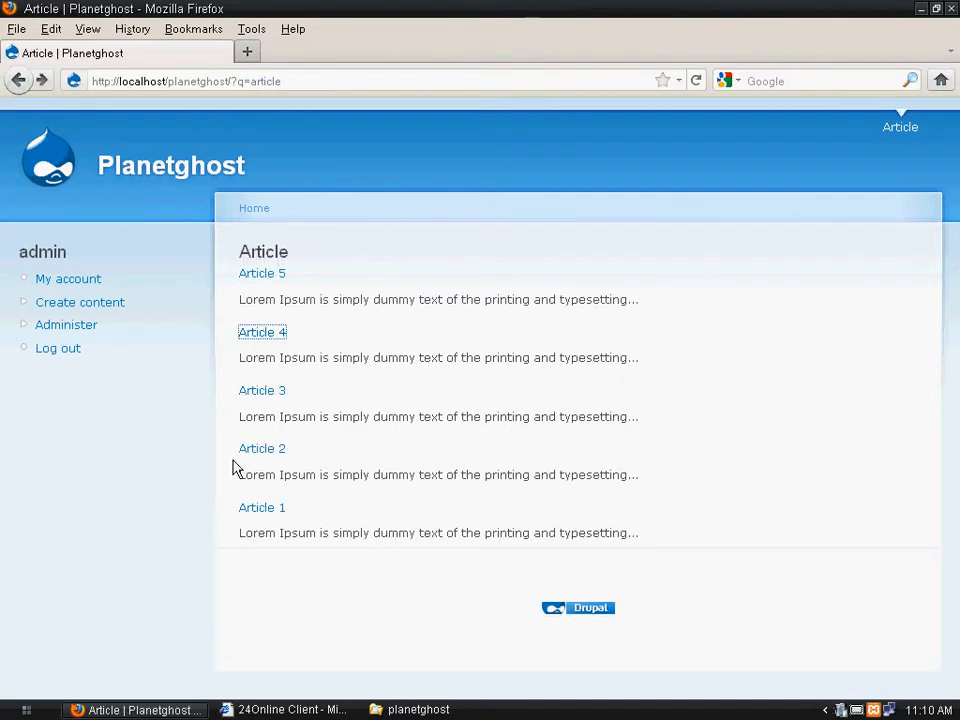
{"action": "left_click", "coordinate": [253, 509]}
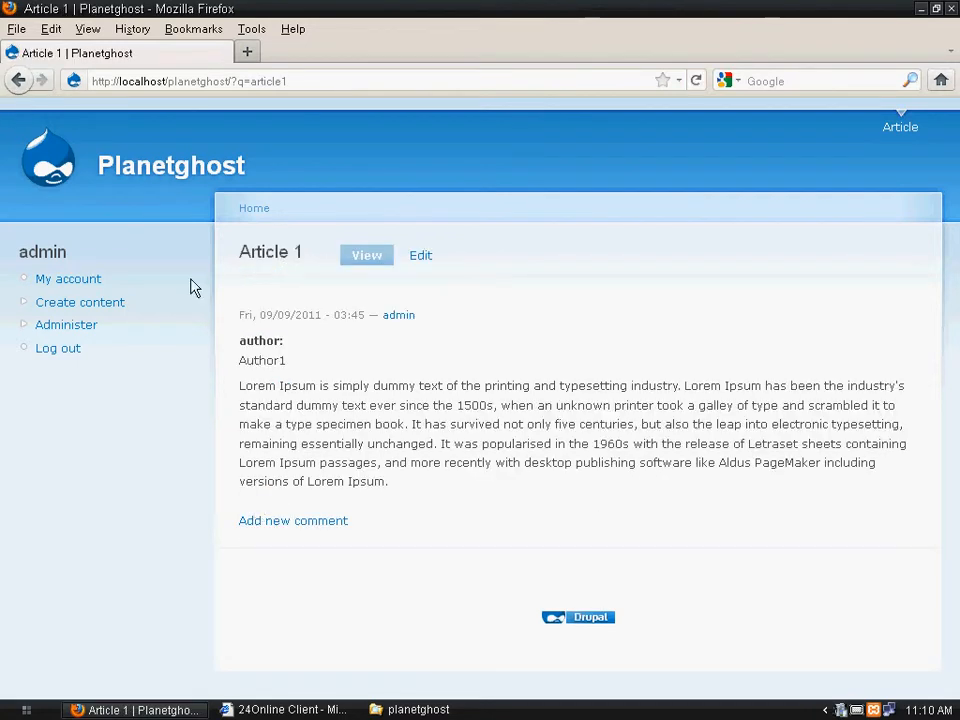
{"action": "left_click", "coordinate": [17, 84]}
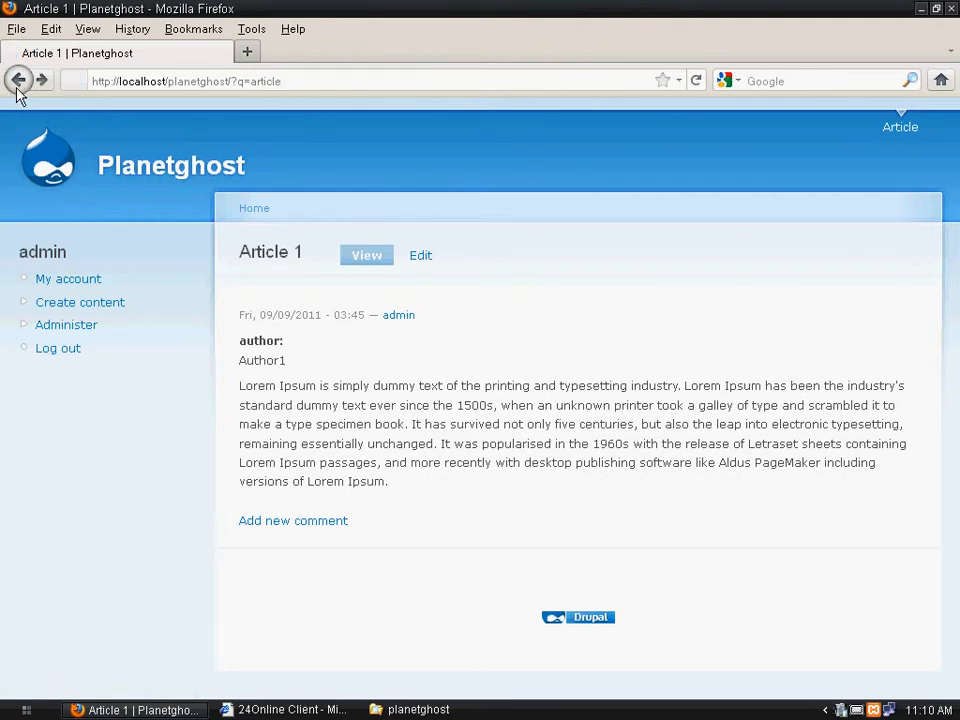
{"action": "left_click", "coordinate": [273, 335]}
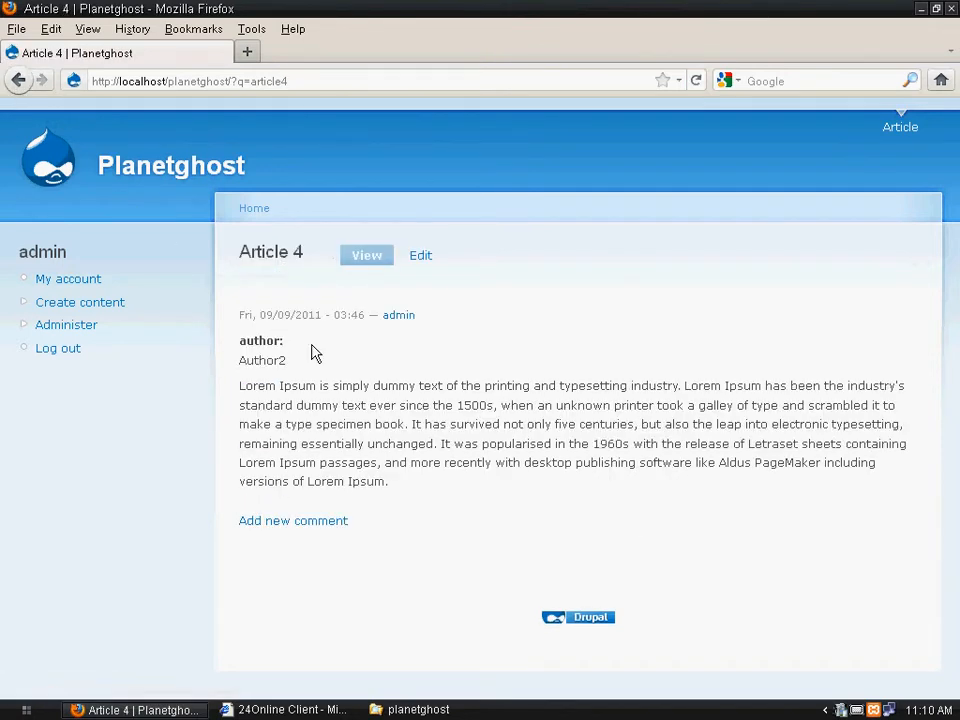
{"action": "left_click", "coordinate": [18, 84]}
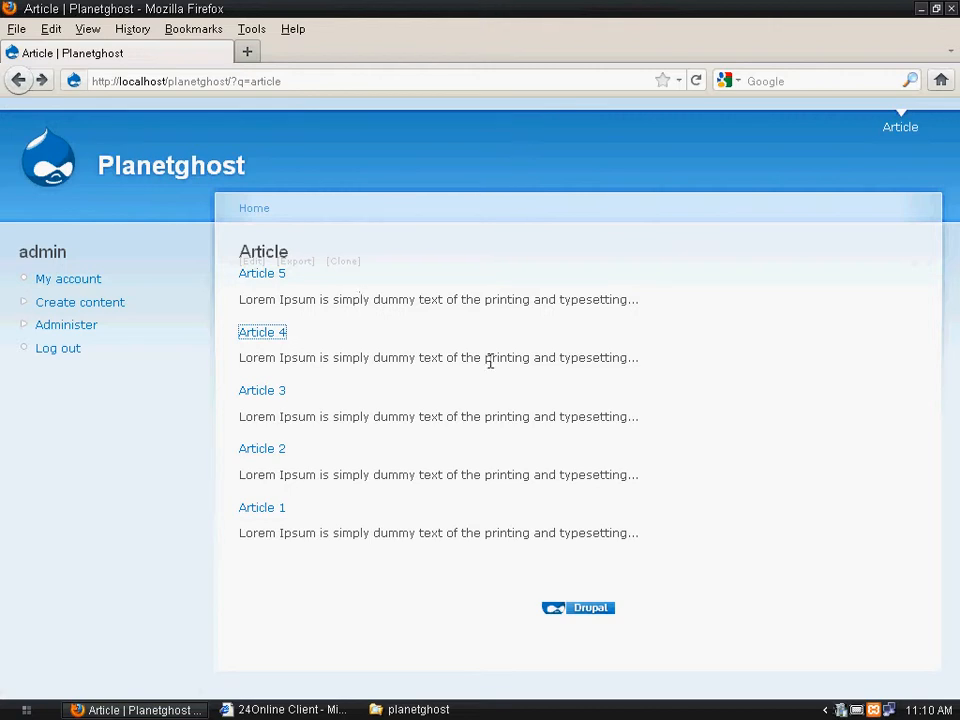
Step: Open the Article view for editing and add the Content: author (field_author) filter
{"action": "left_click", "coordinate": [251, 262]}
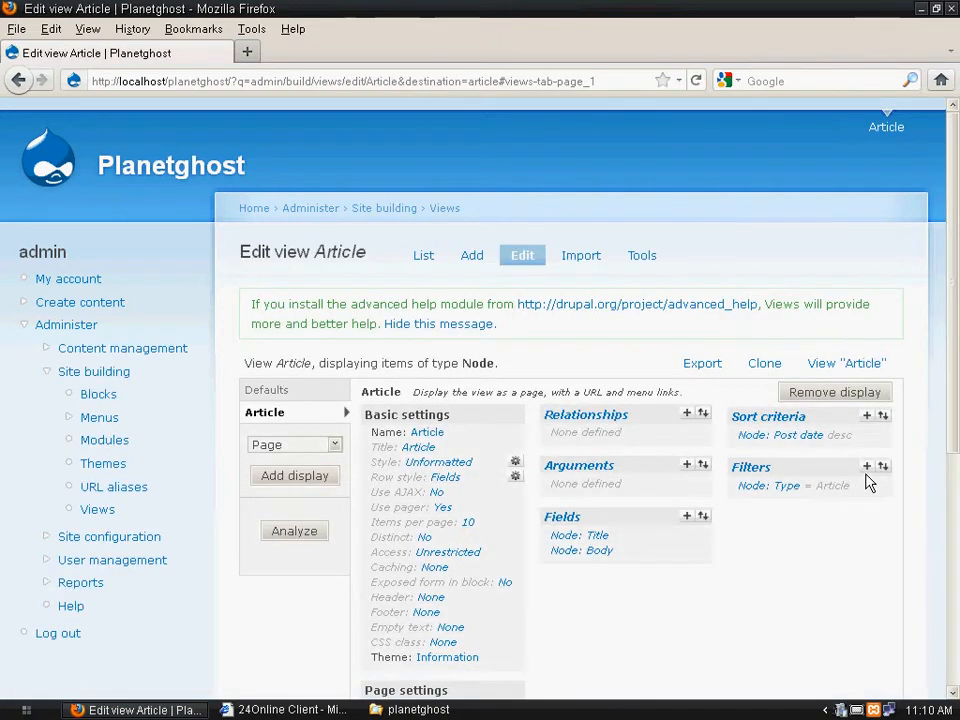
{"action": "left_click", "coordinate": [858, 710]}
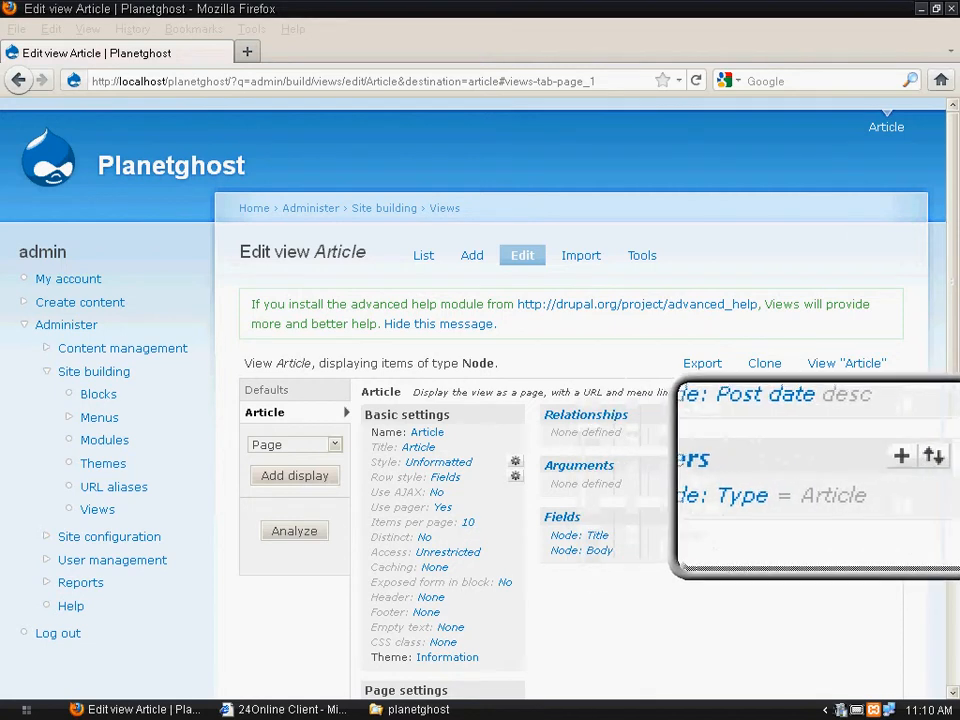
{"action": "left_click", "coordinate": [833, 478]}
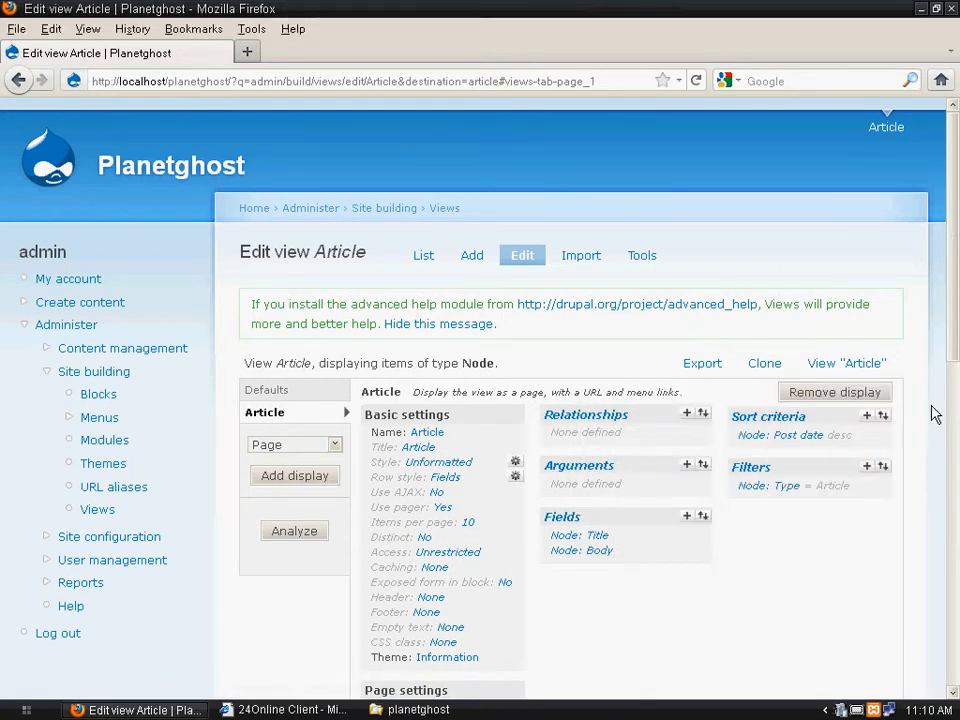
{"action": "left_click_drag", "start_coordinate": [955, 365], "coordinate": [951, 520]}
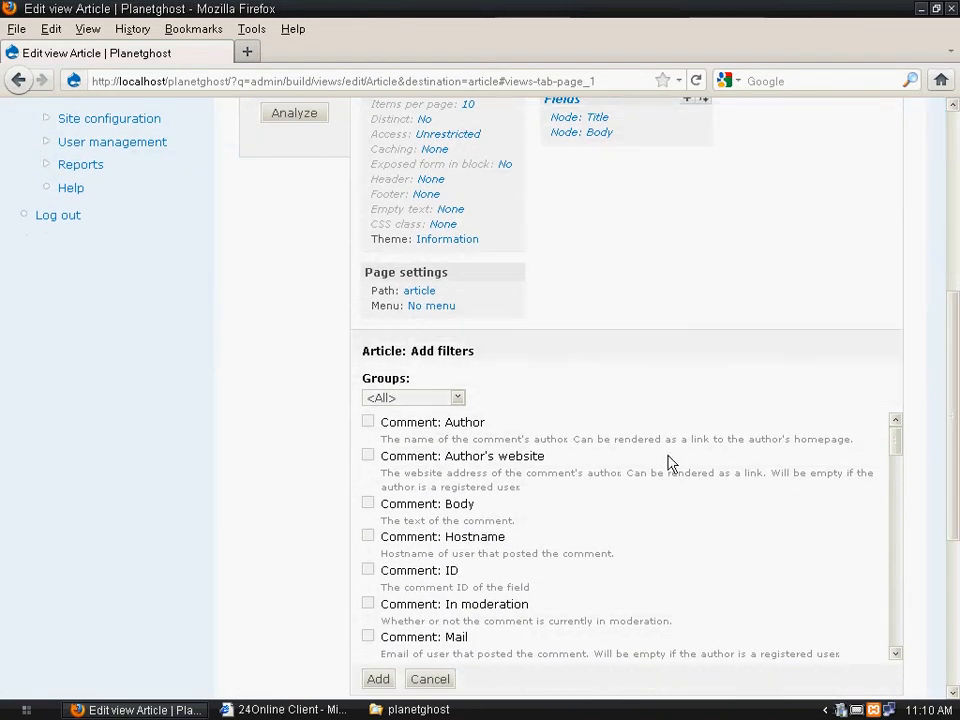
{"action": "left_click", "coordinate": [458, 401]}
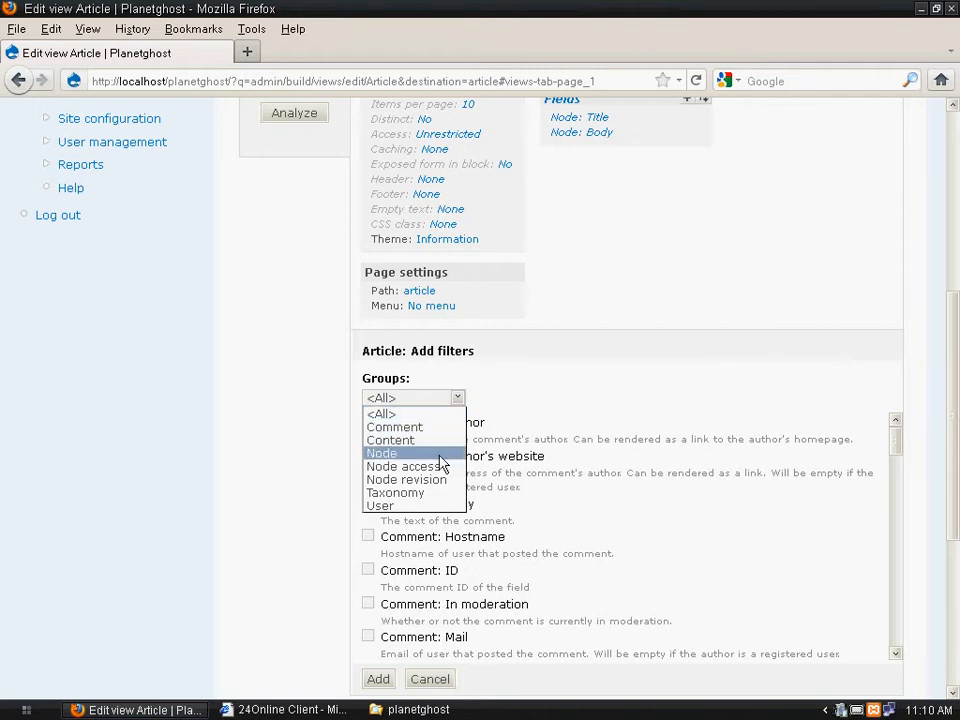
{"action": "left_click", "coordinate": [438, 440]}
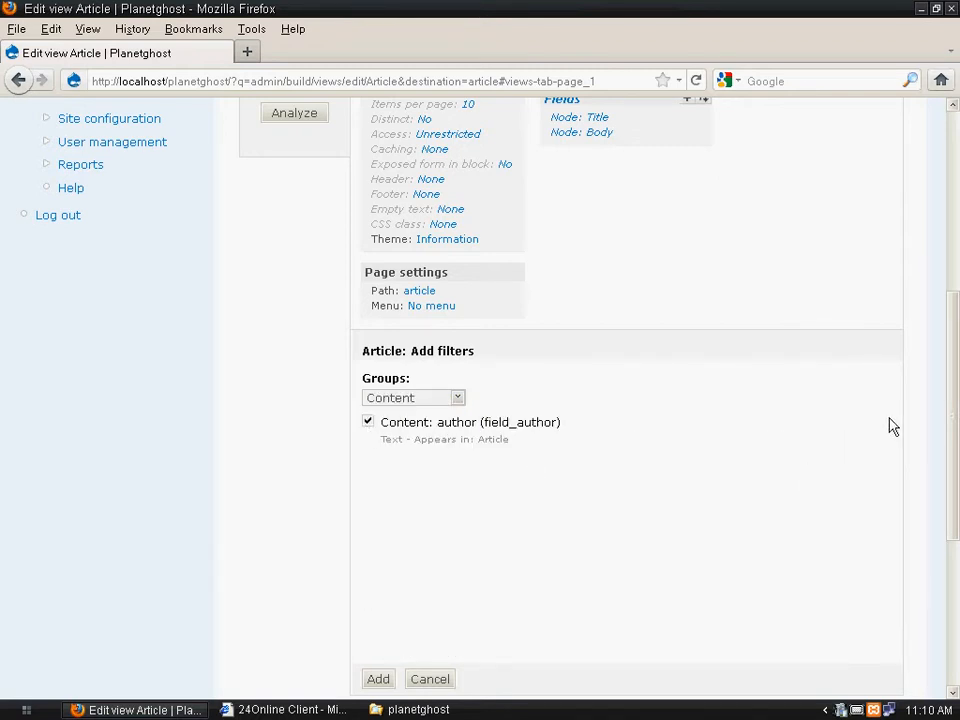
{"action": "scroll", "coordinate": [930, 400], "scroll_direction": "down", "scroll_amount": 2}
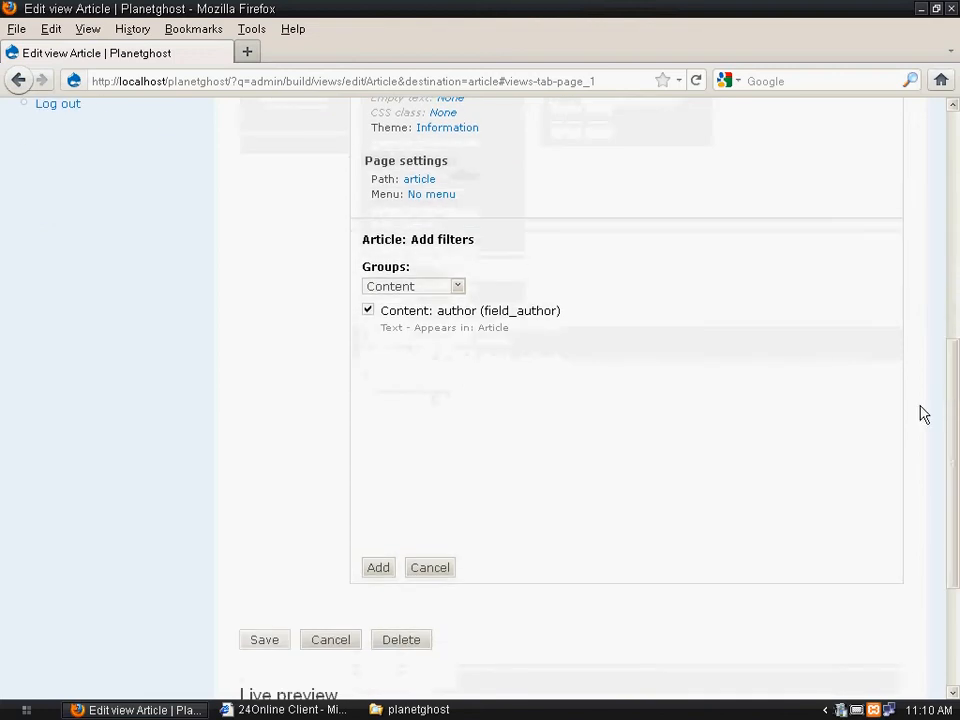
{"action": "left_click", "coordinate": [382, 573]}
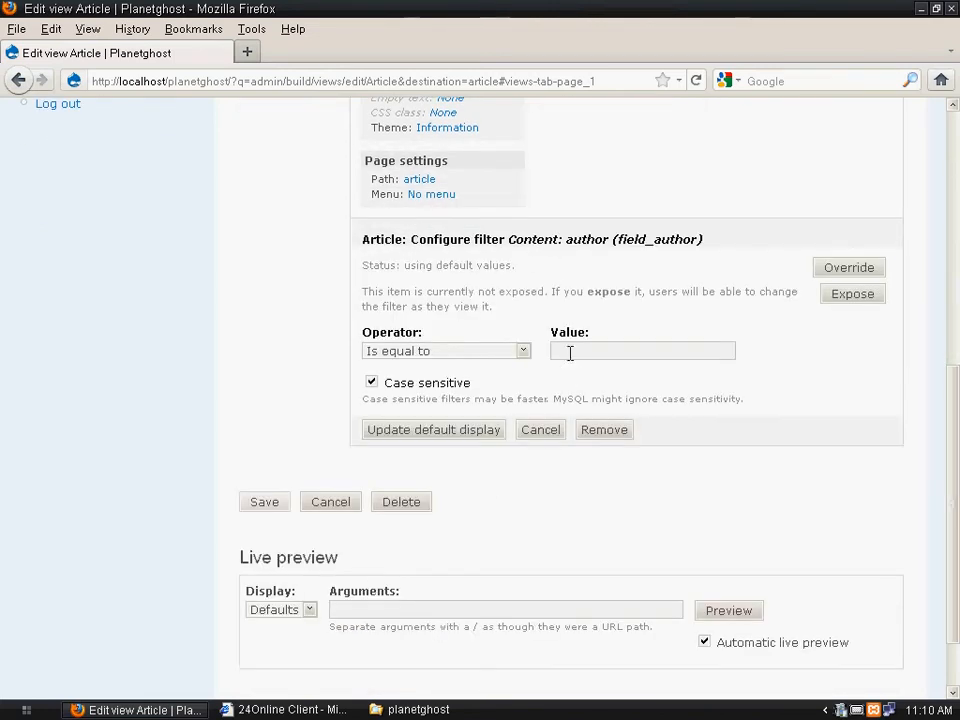
Step: Set the author filter to equal author1 on the default display, save the view, and check the author of Article 1
{"action": "left_click", "coordinate": [577, 349]}
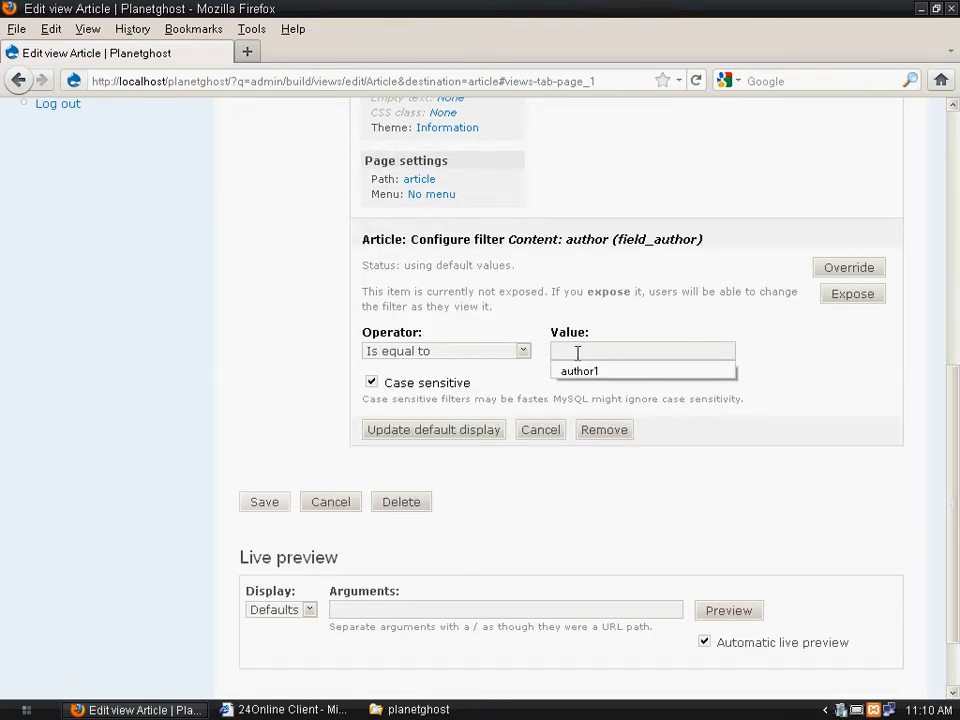
{"action": "left_click", "coordinate": [596, 372]}
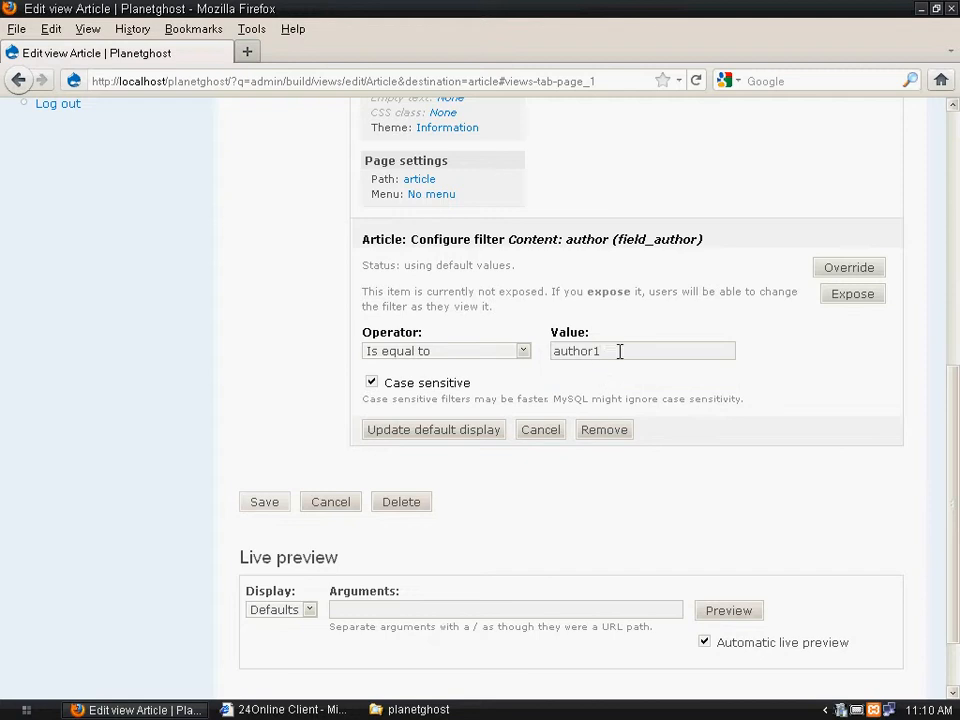
{"action": "left_click", "coordinate": [440, 438]}
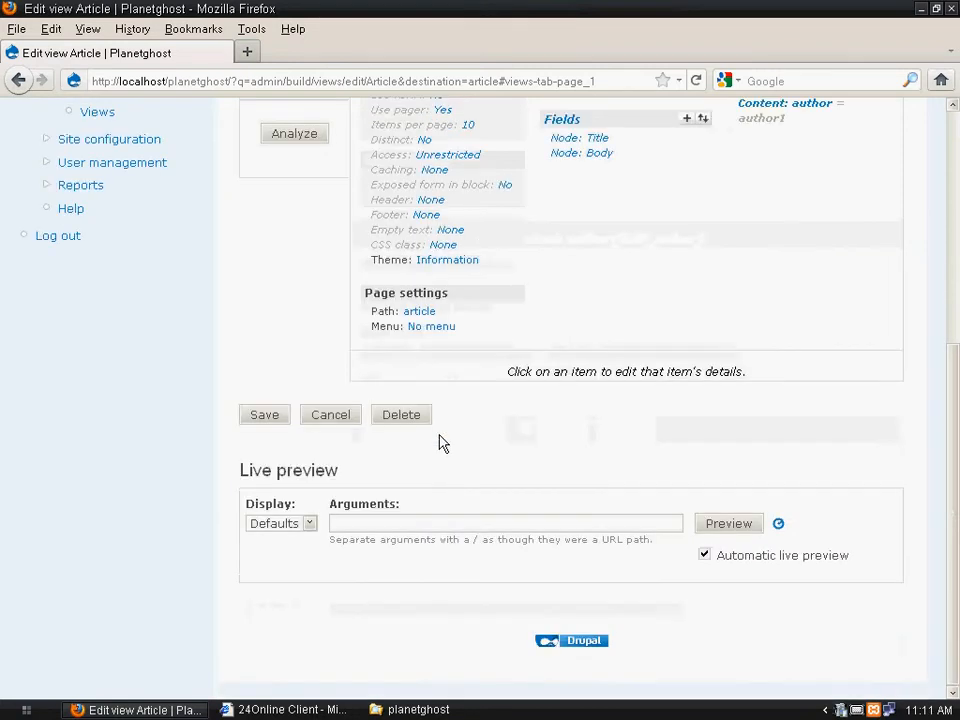
{"action": "left_click", "coordinate": [265, 418]}
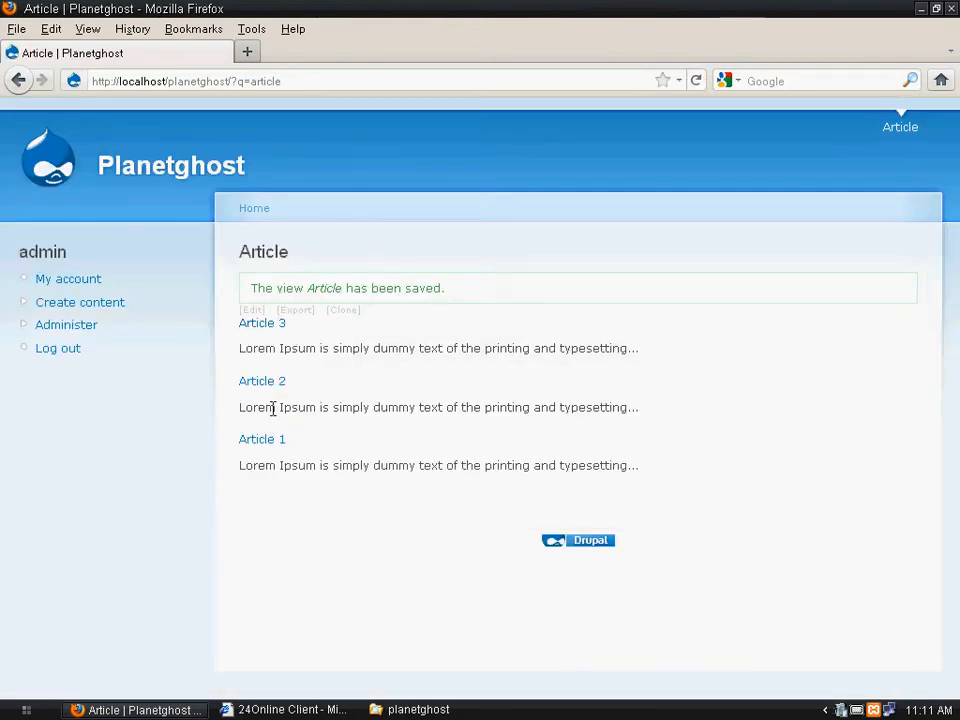
{"action": "left_click", "coordinate": [268, 444]}
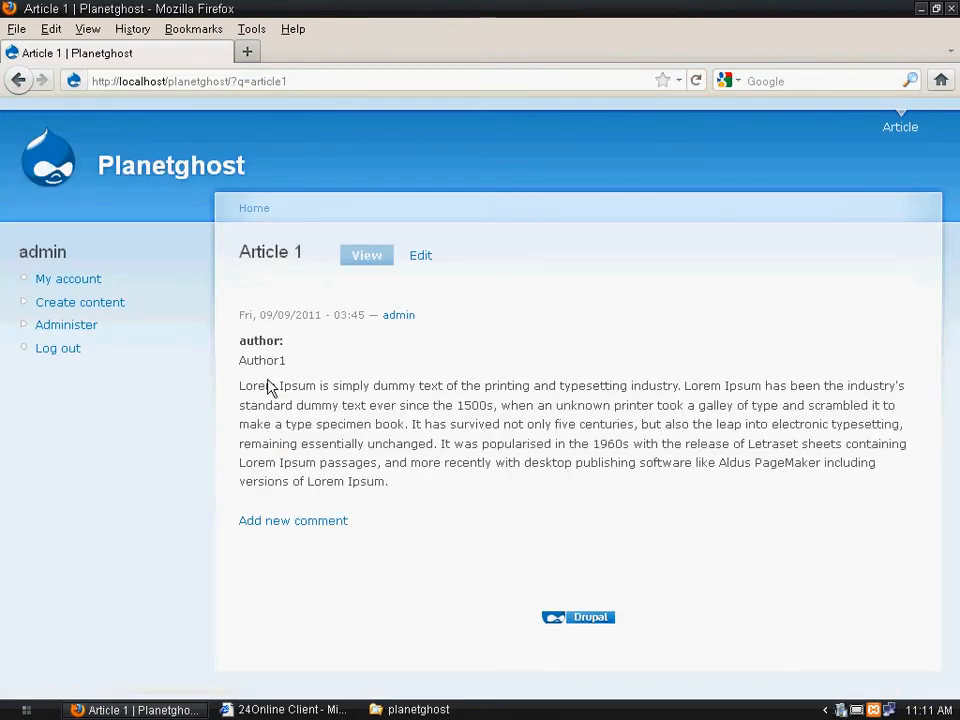
{"action": "left_click", "coordinate": [17, 82]}
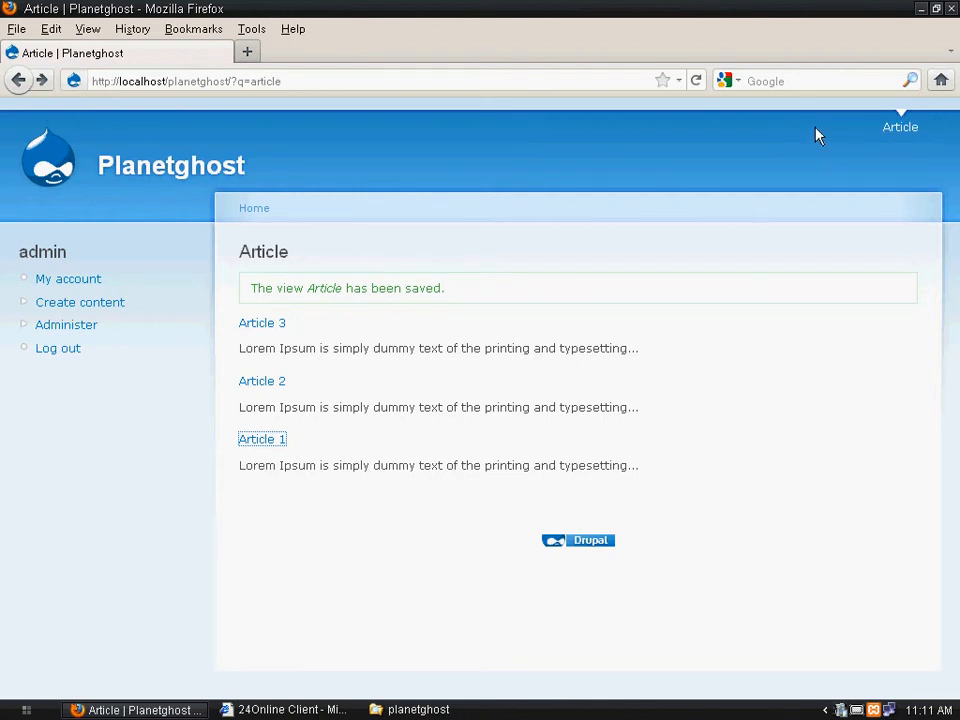
Step: Change the Article view's author filter value to author2, save the view, and check the author of Article 4
{"action": "left_click", "coordinate": [252, 316]}
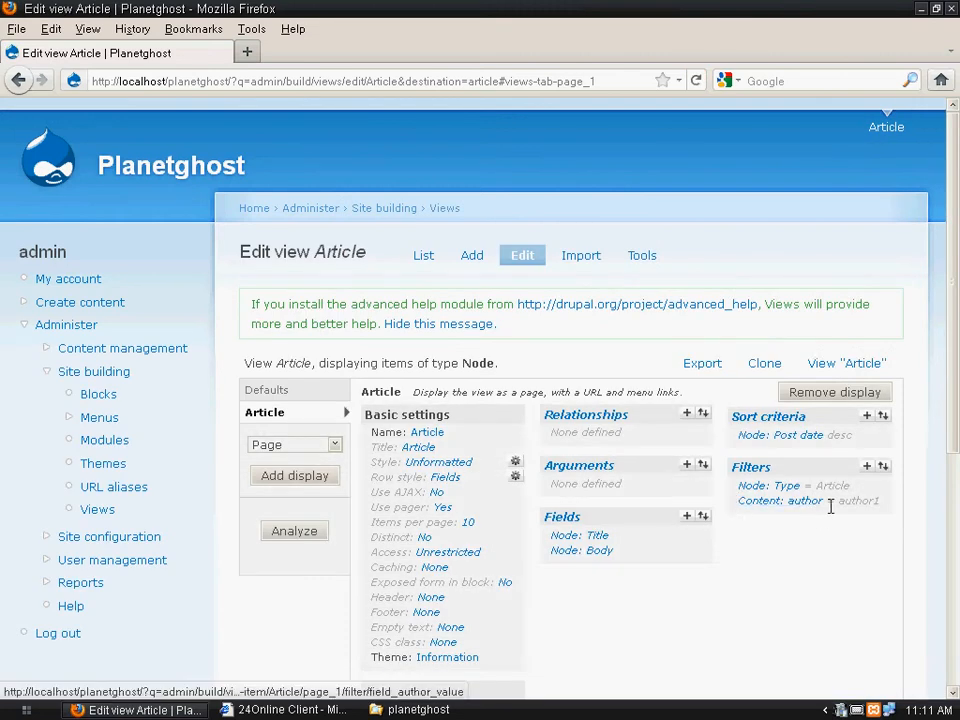
{"action": "left_click", "coordinate": [785, 510]}
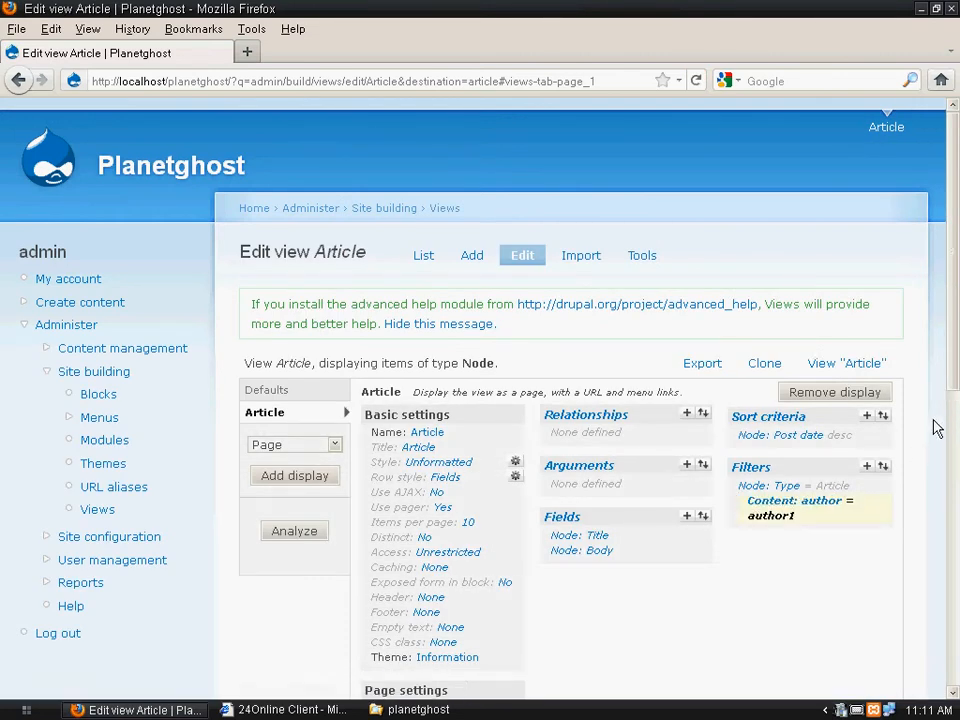
{"action": "left_click_drag", "start_coordinate": [951, 377], "coordinate": [953, 568]}
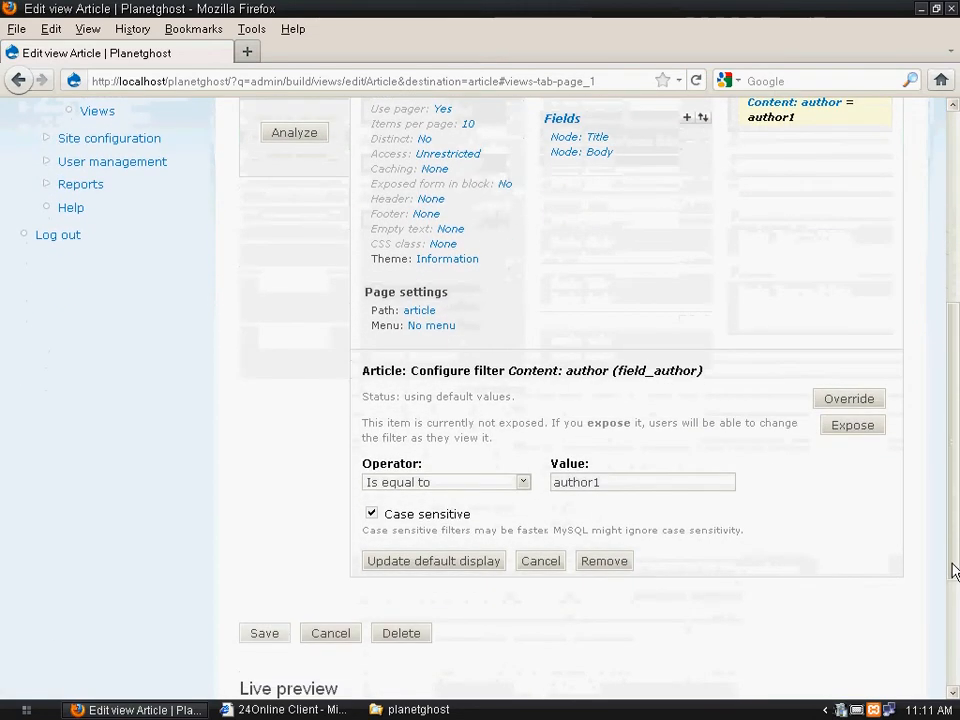
{"action": "left_click", "coordinate": [638, 482]}
{"action": "key", "text": "BackSpace"}
{"action": "type", "text": "2"}
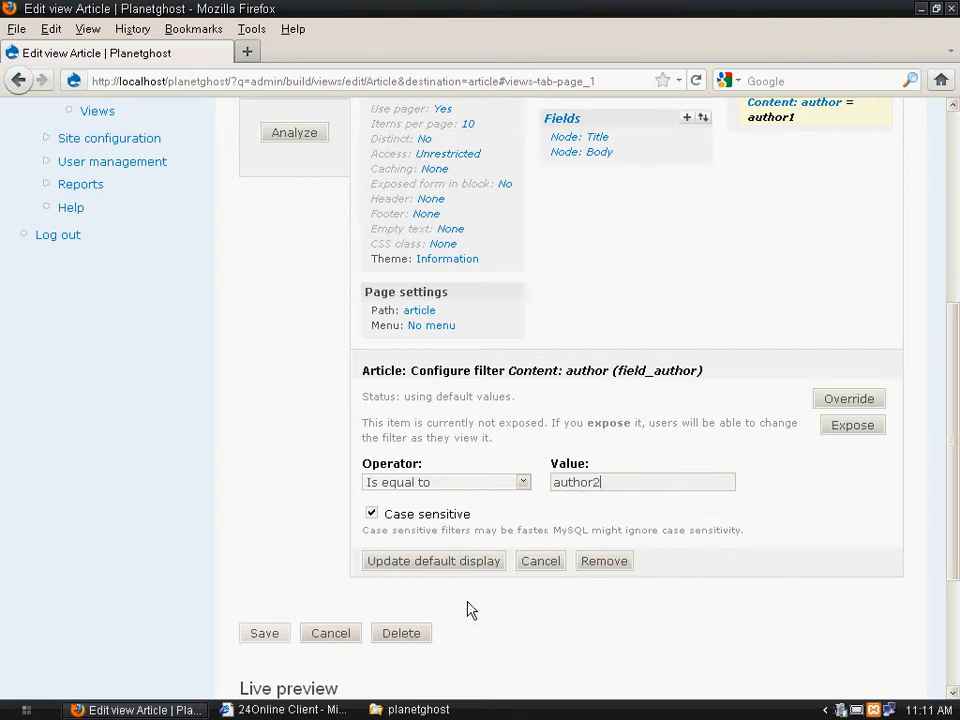
{"action": "left_click", "coordinate": [469, 565]}
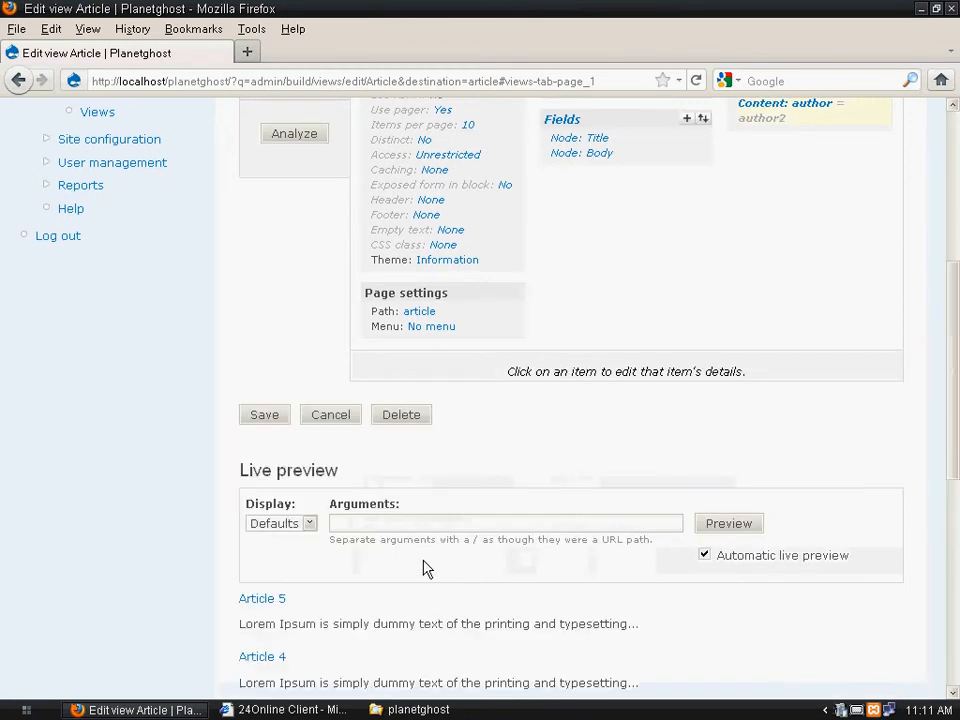
{"action": "left_click", "coordinate": [263, 418]}
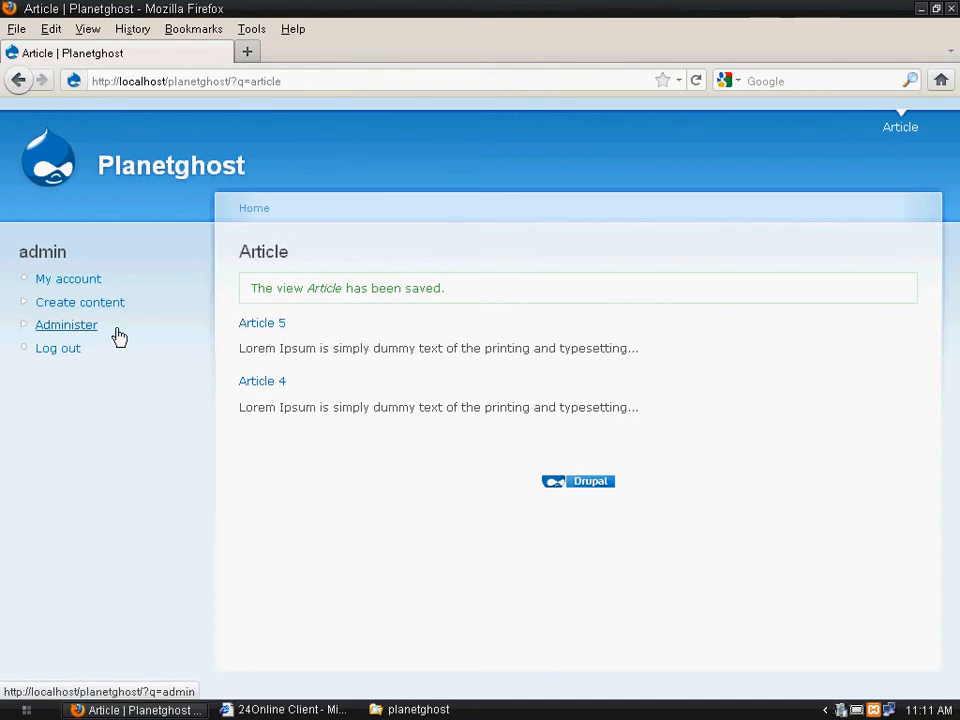
{"action": "left_click", "coordinate": [256, 386]}
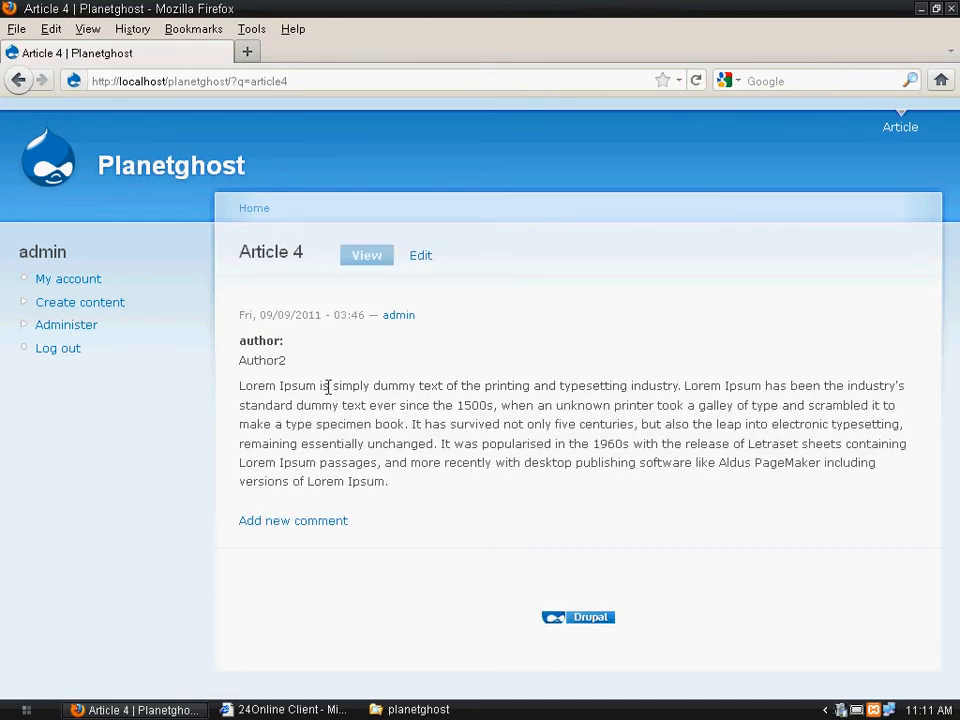
Step: Examine Article 4's author field on its page and in its edit form, and return to the Article listing without saving
{"action": "left_click_drag", "start_coordinate": [239, 350], "coordinate": [276, 361]}
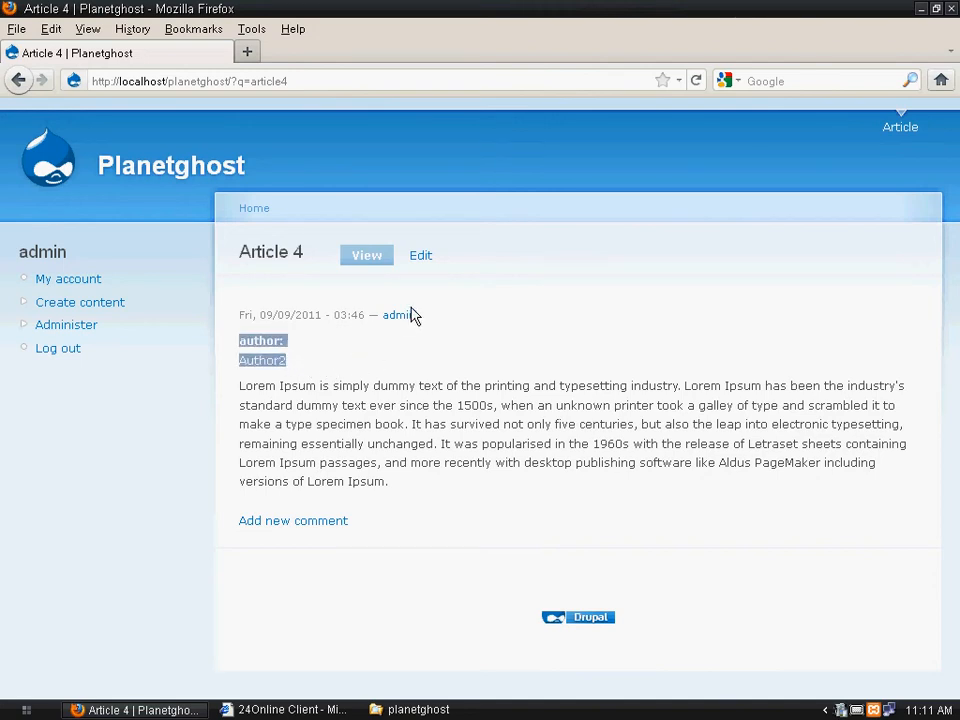
{"action": "left_click", "coordinate": [305, 378]}
{"action": "left_click", "coordinate": [424, 262]}
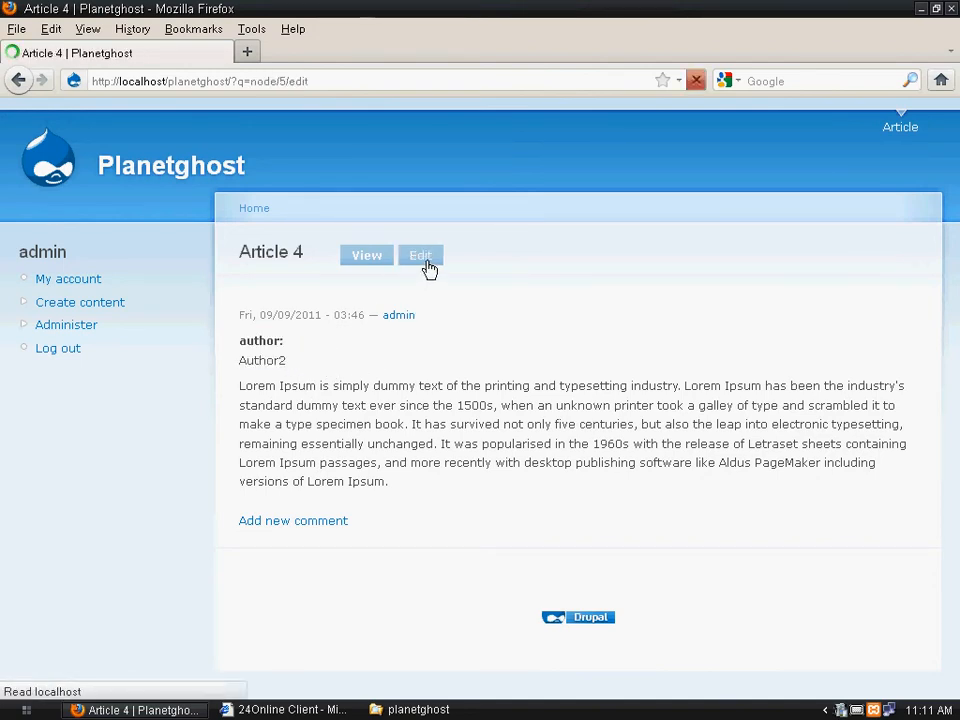
{"action": "left_click", "coordinate": [333, 365]}
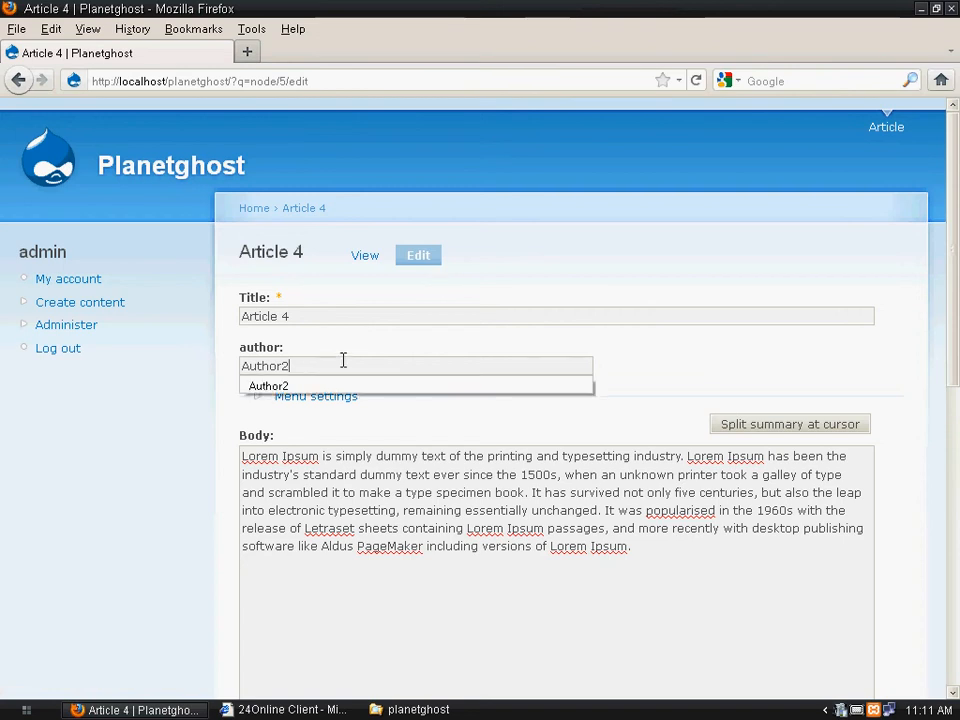
{"action": "double_click", "coordinate": [346, 365]}
{"action": "left_click", "coordinate": [346, 365]}
{"action": "left_click", "coordinate": [380, 333]}
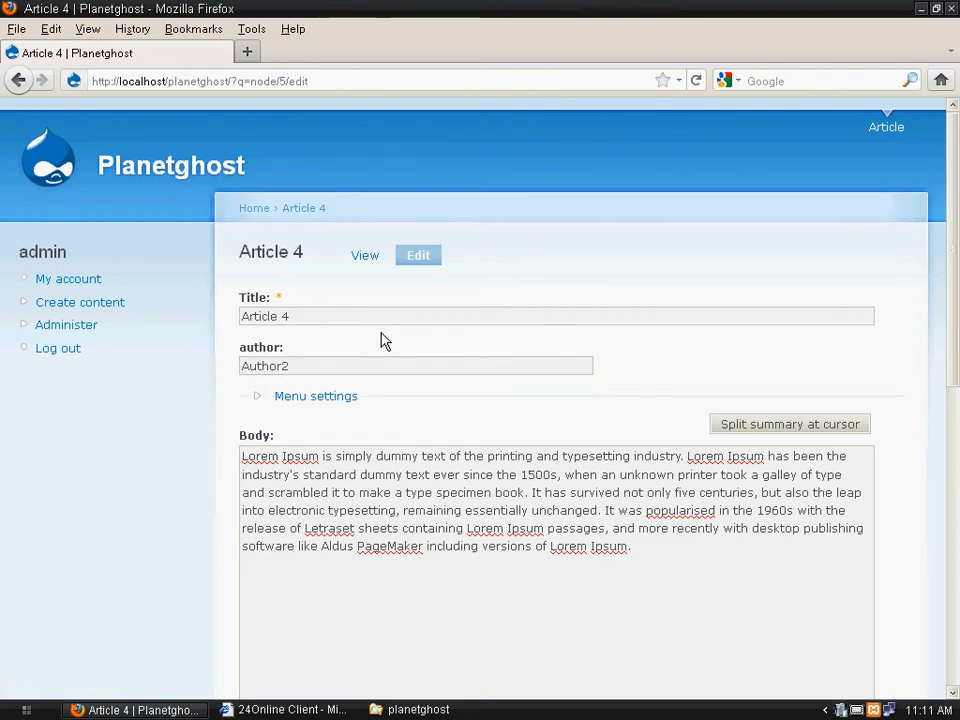
{"action": "left_click", "coordinate": [23, 87]}
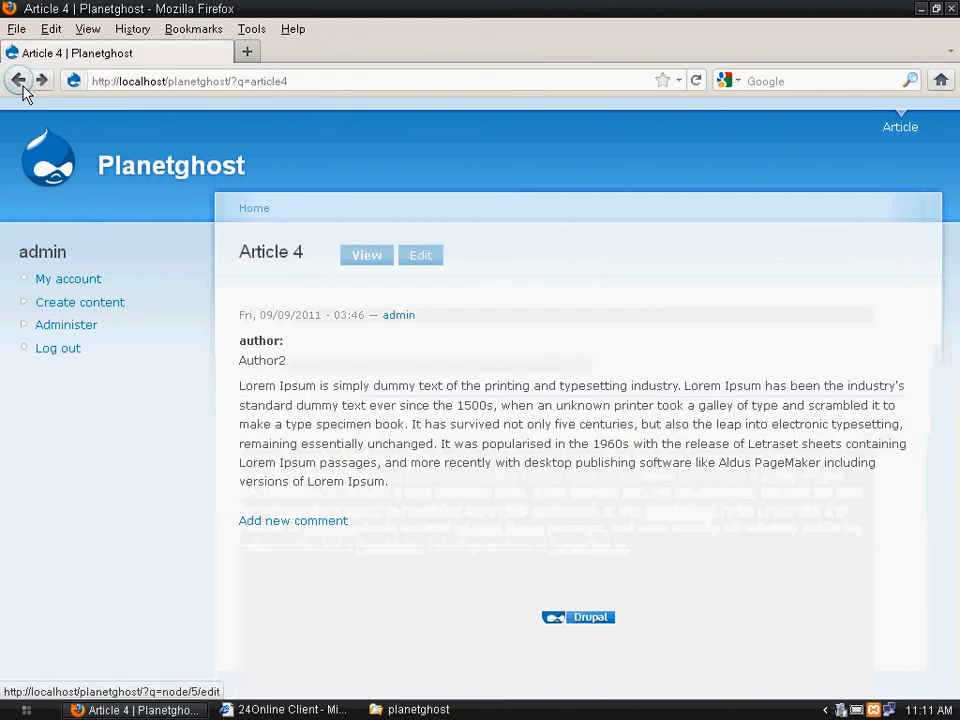
{"action": "left_click", "coordinate": [900, 128]}
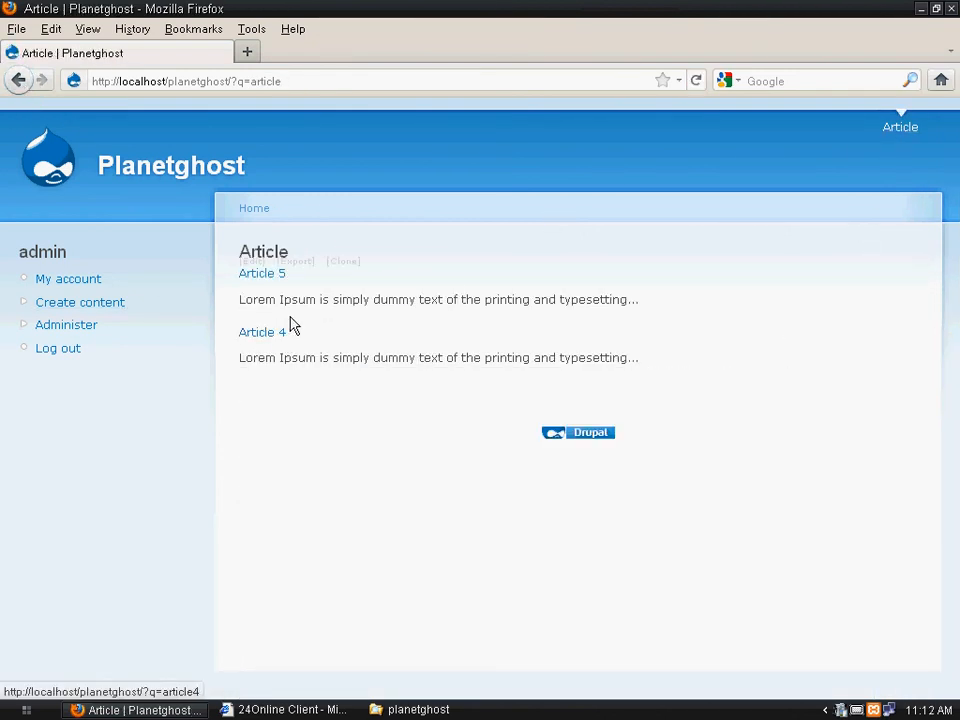